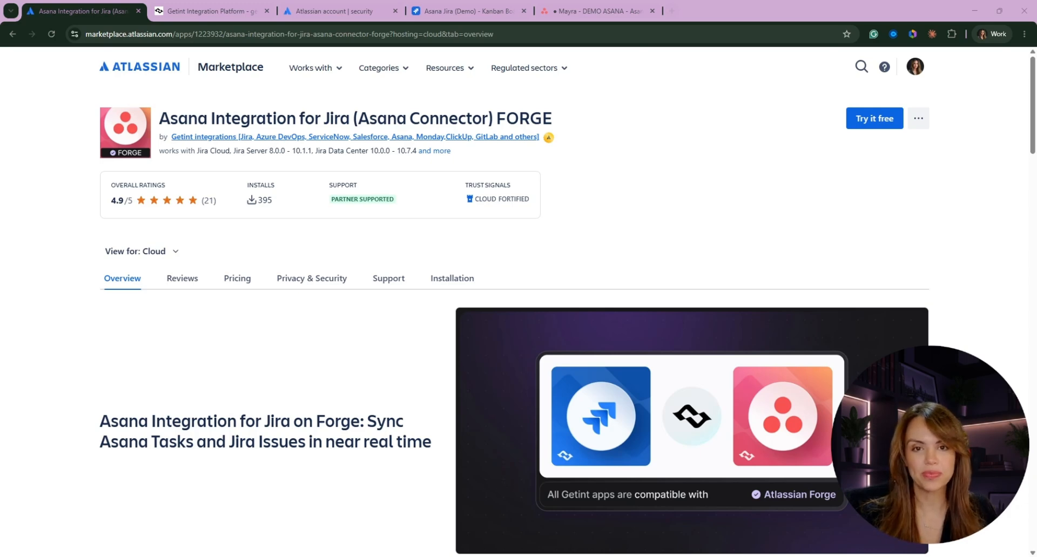
- Start a new integration in Getint and pick Jira as the first app
click(230, 11)
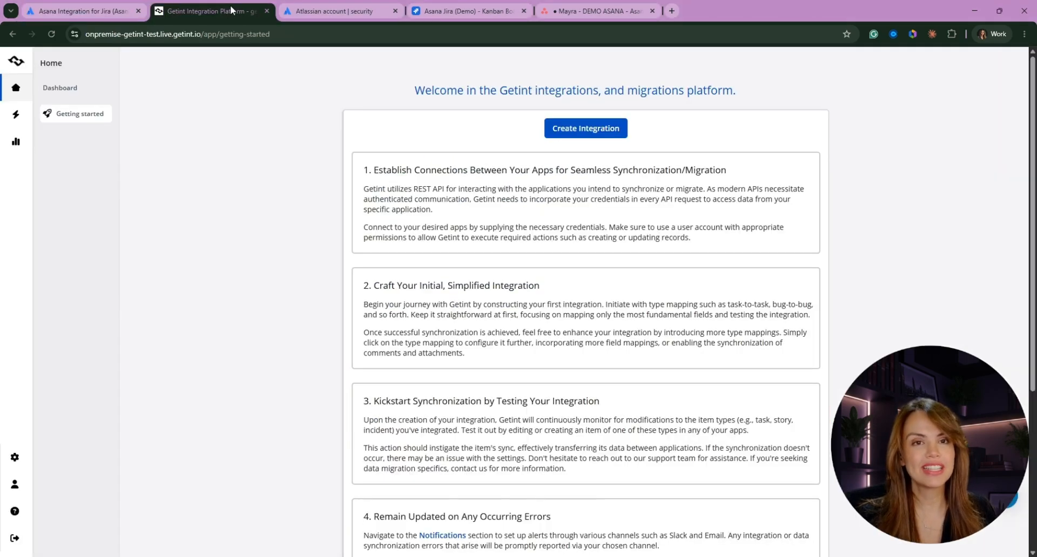
click(591, 132)
click(373, 210)
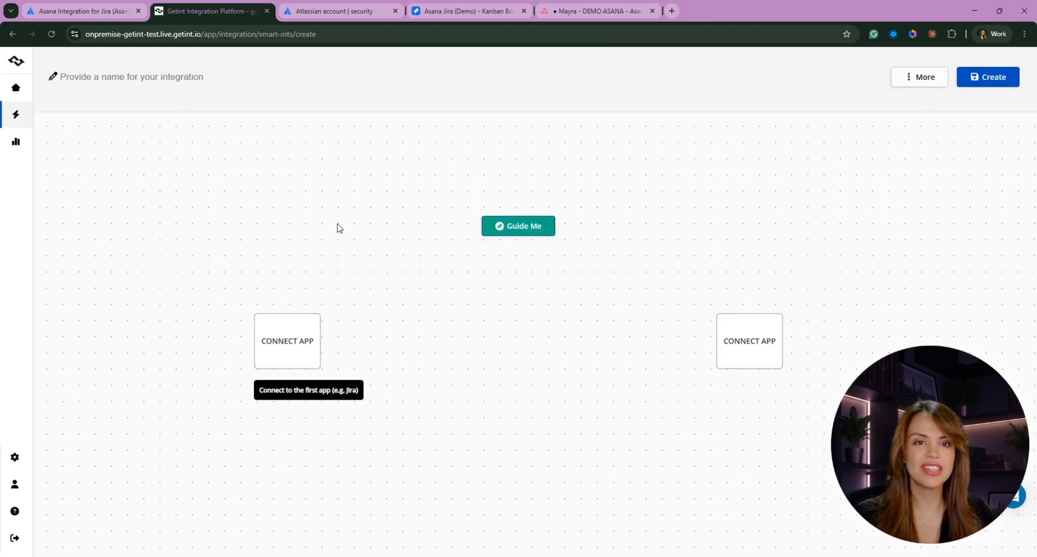
click(299, 342)
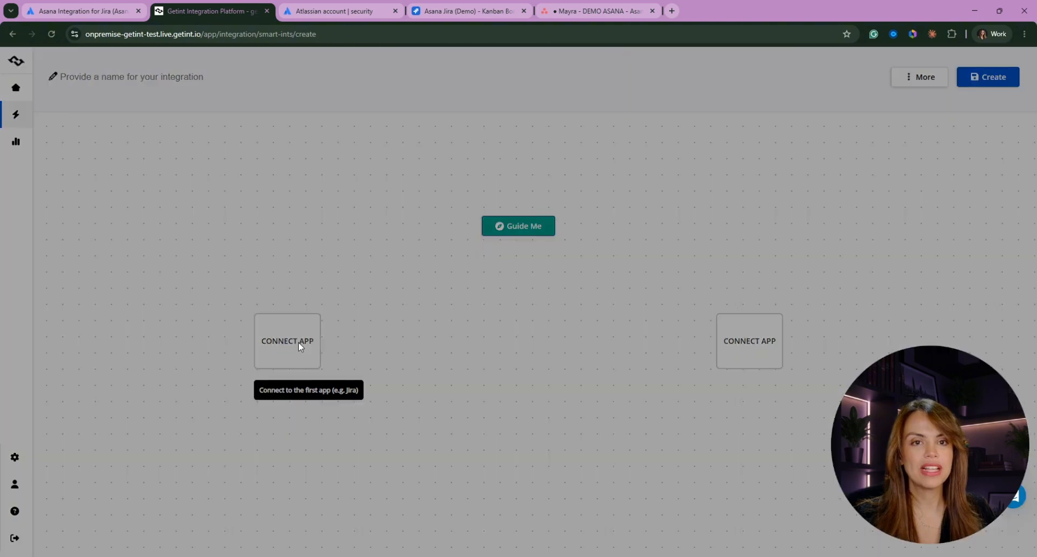
click(899, 293)
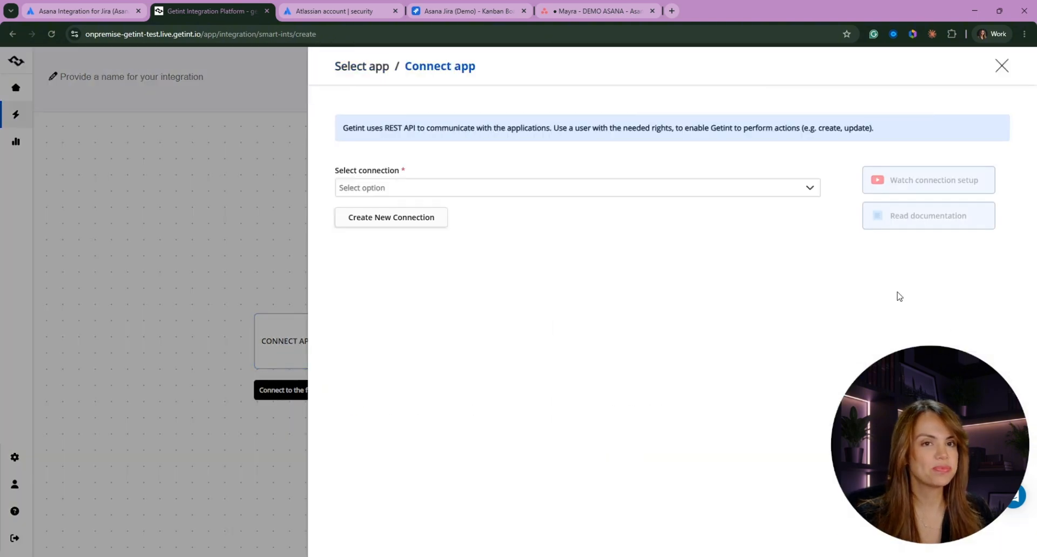
click(378, 222)
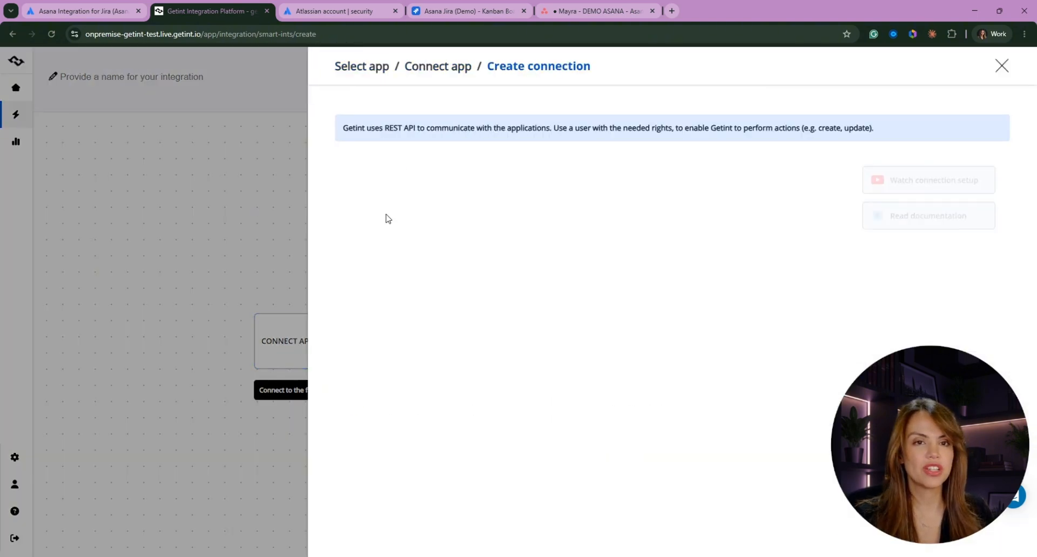
click(387, 237)
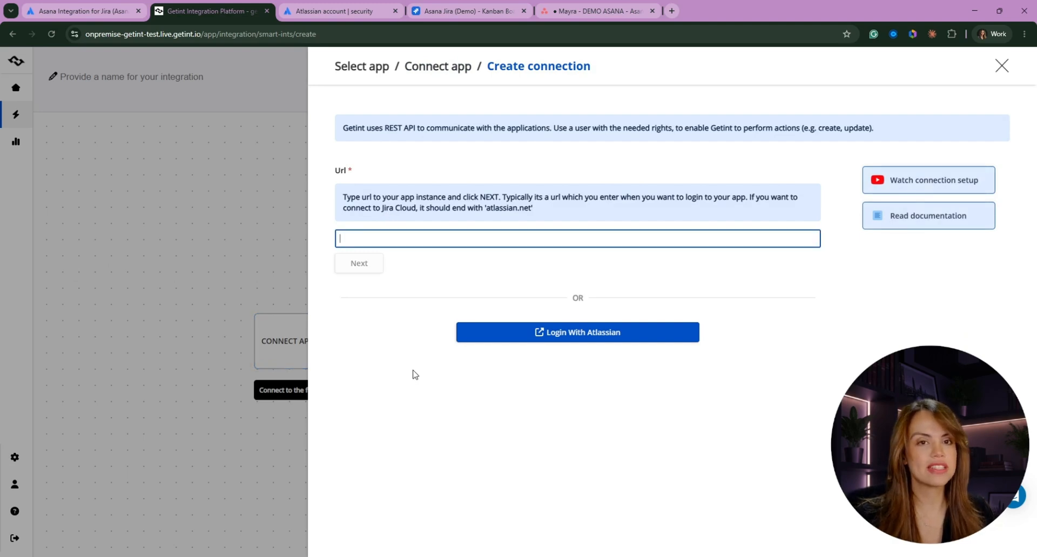
text(https://getint-staging.atlassian.net/)
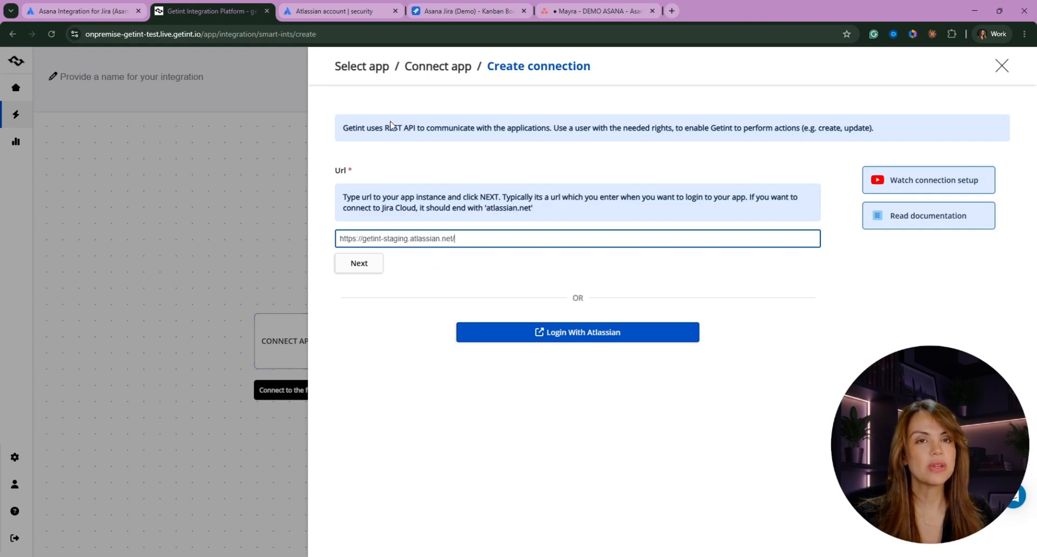
- Open the API token management page from Atlassian account Security settings
click(334, 11)
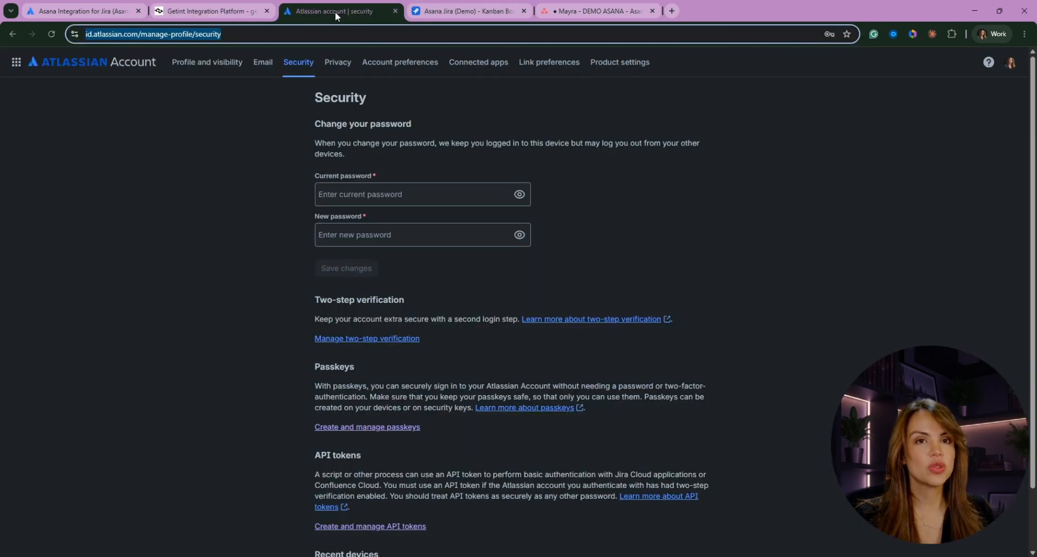
scroll(419, 404, down, 1)
click(377, 462)
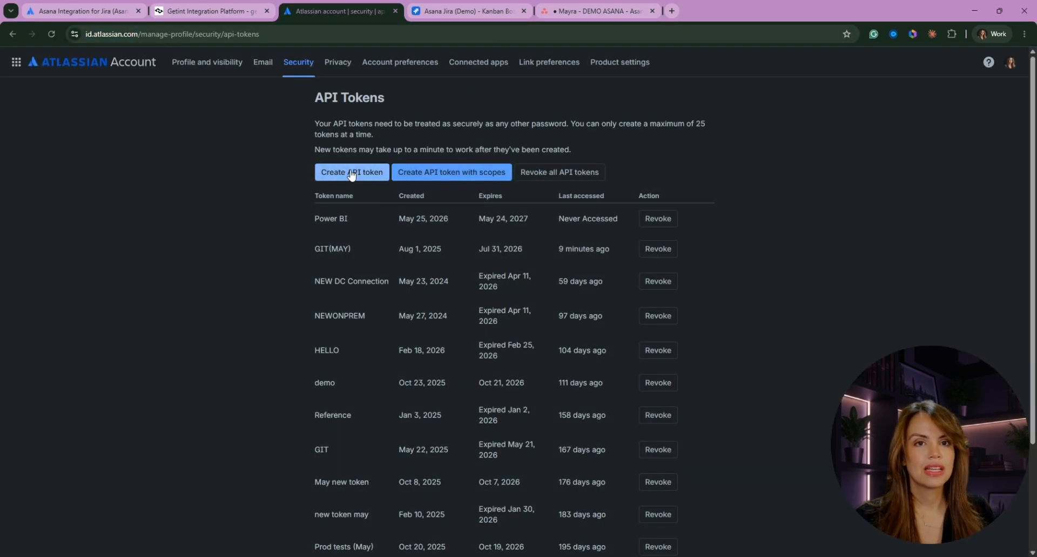
- Create API token 'TEST ASANA' expiring 6/30/2026 and copy it
click(351, 173)
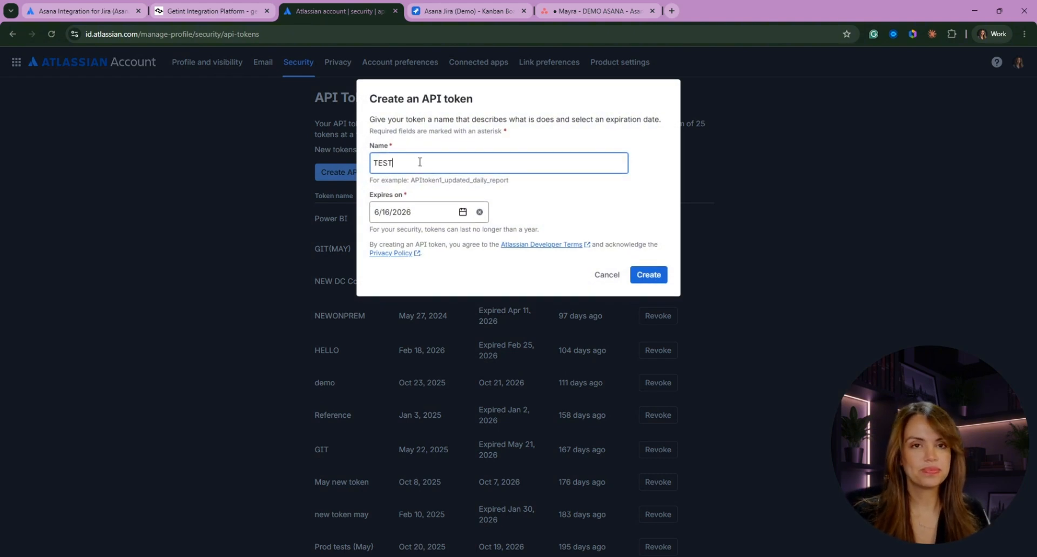
text(TEST ASANA)
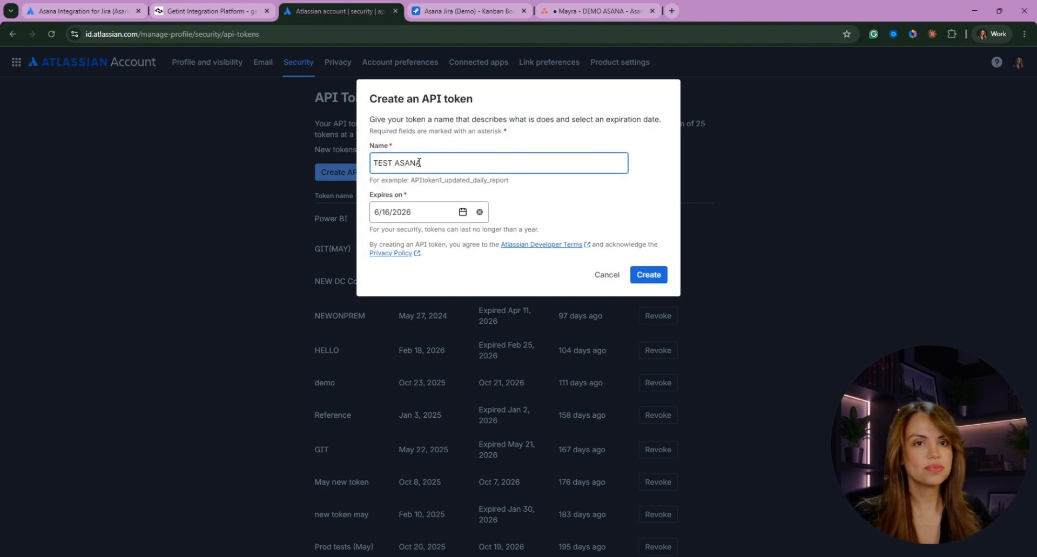
click(463, 211)
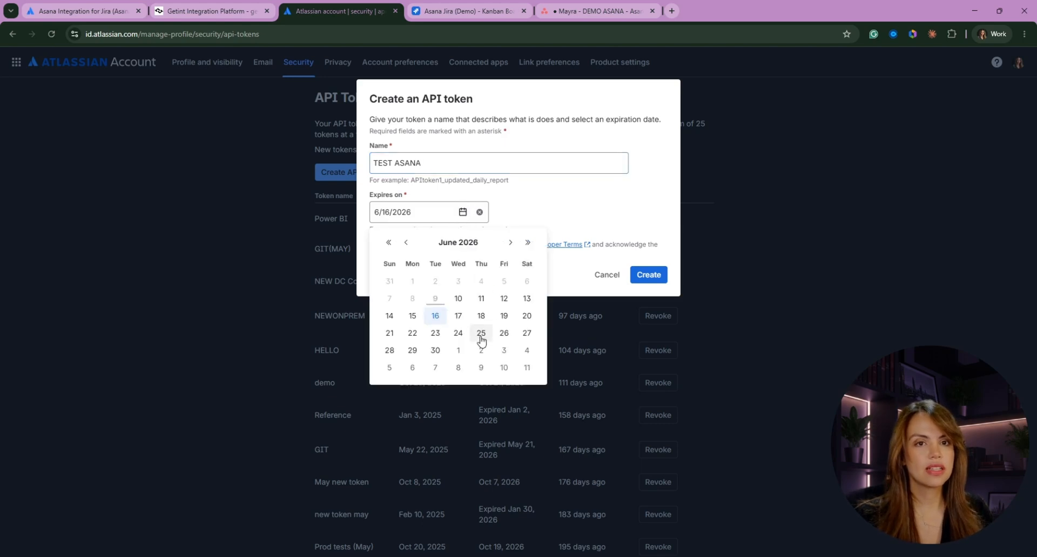
click(436, 350)
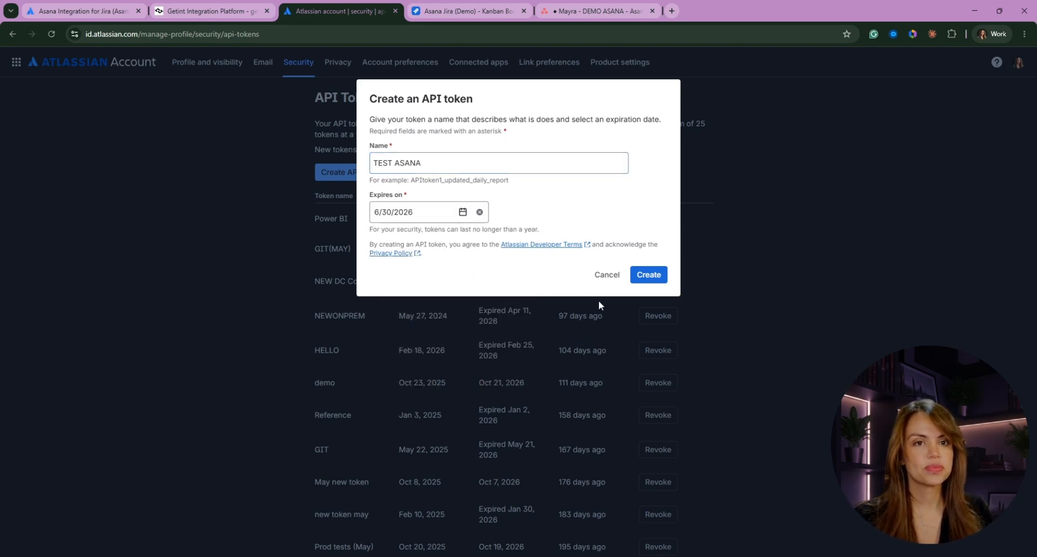
click(647, 273)
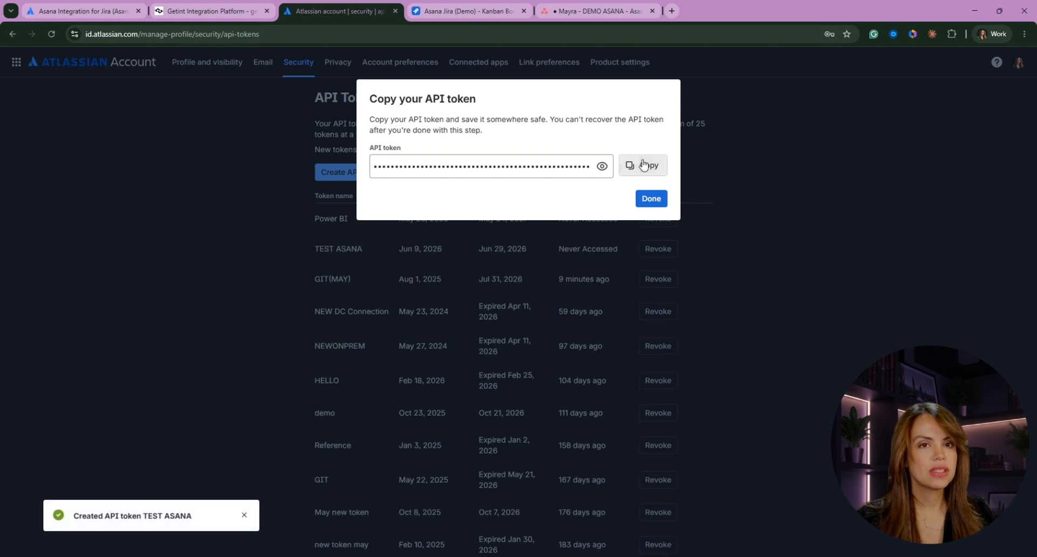
click(643, 165)
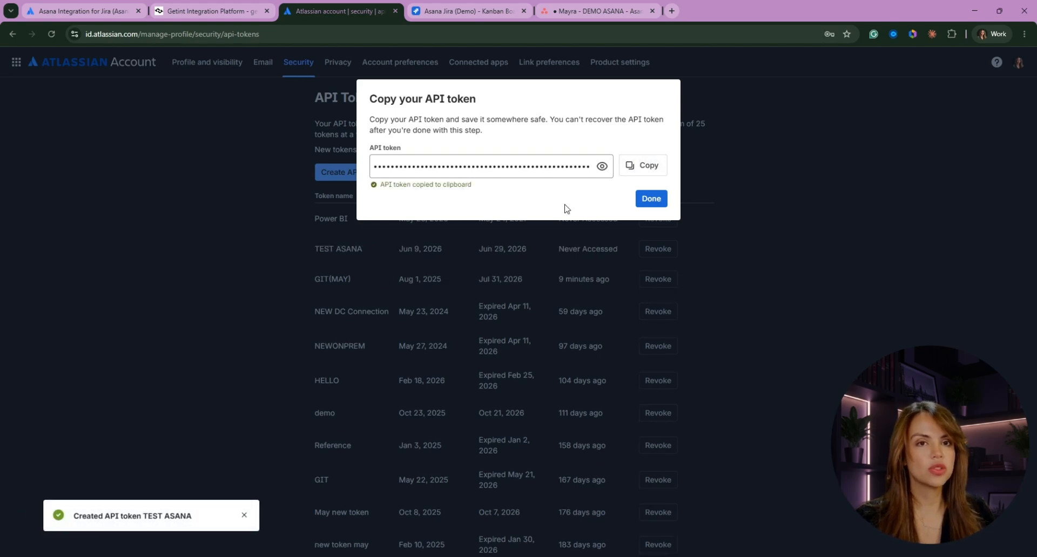
- Save the Jira connection with the account e-mail and the pasted API token
click(208, 5)
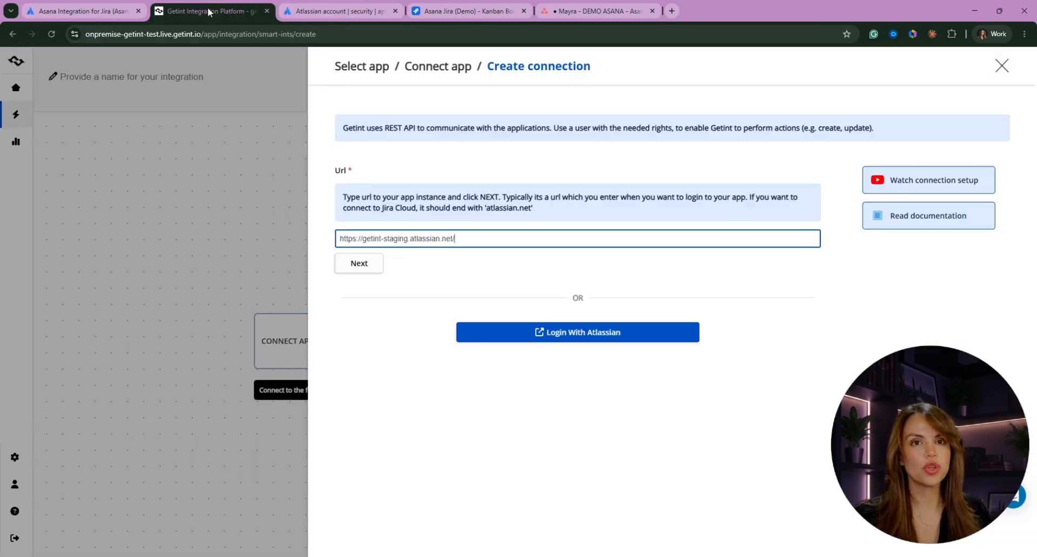
click(359, 266)
click(368, 275)
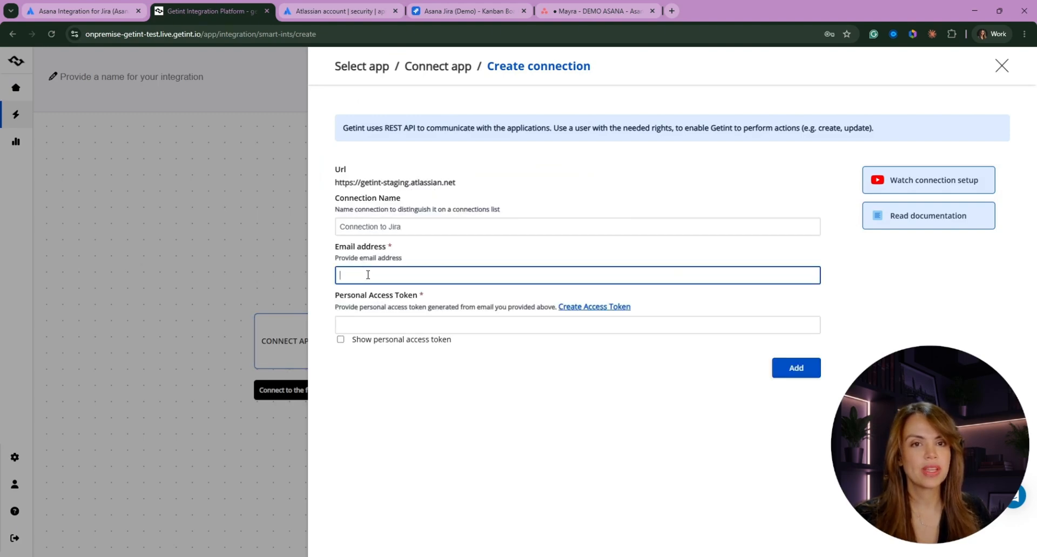
text(MA)
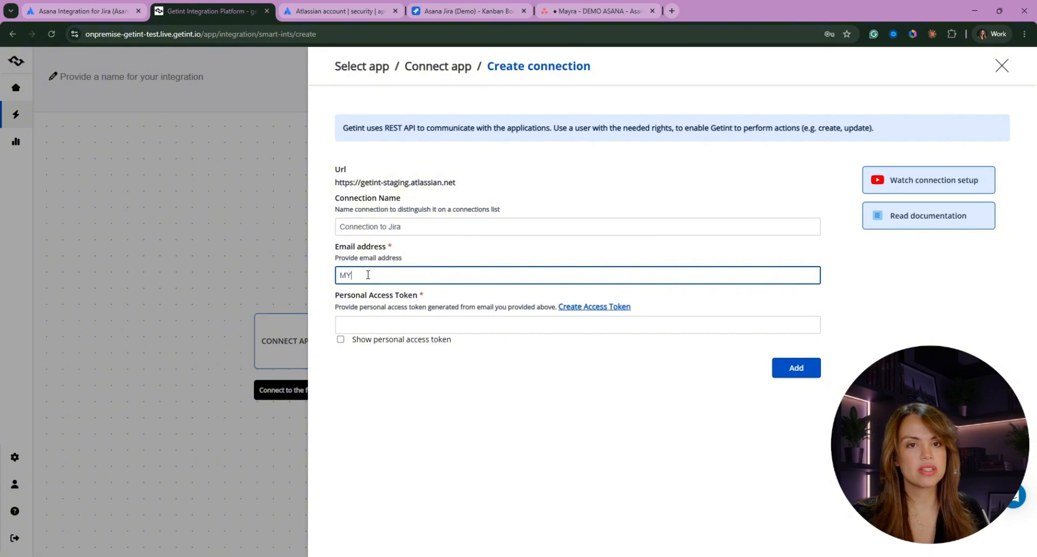
key(BackSpace)
key(BackSpace)
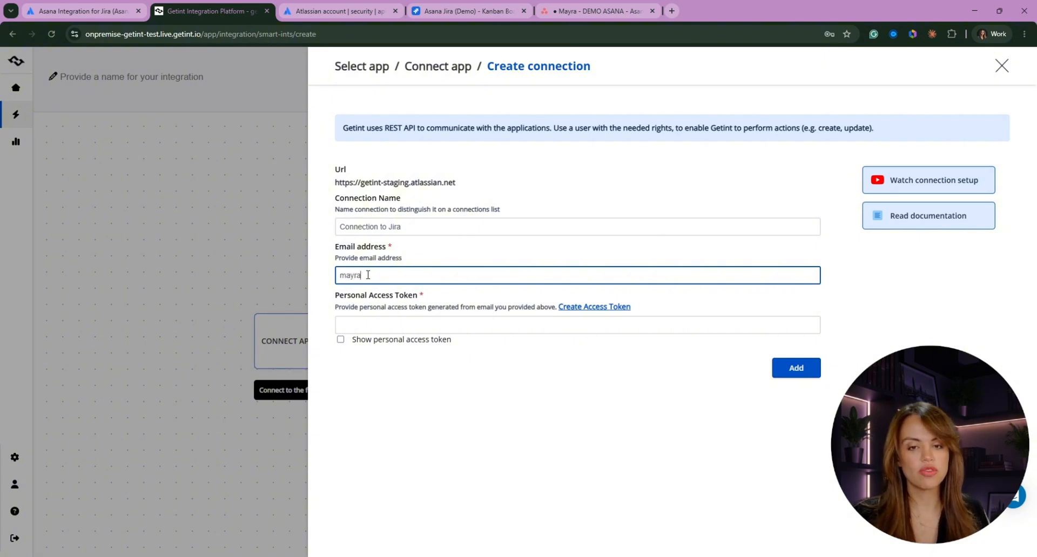
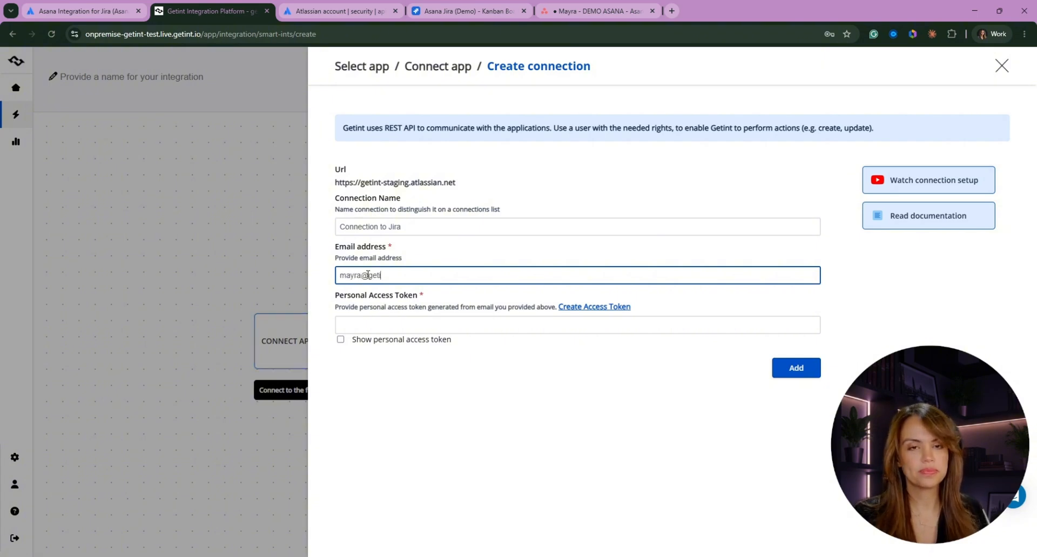
click(359, 326)
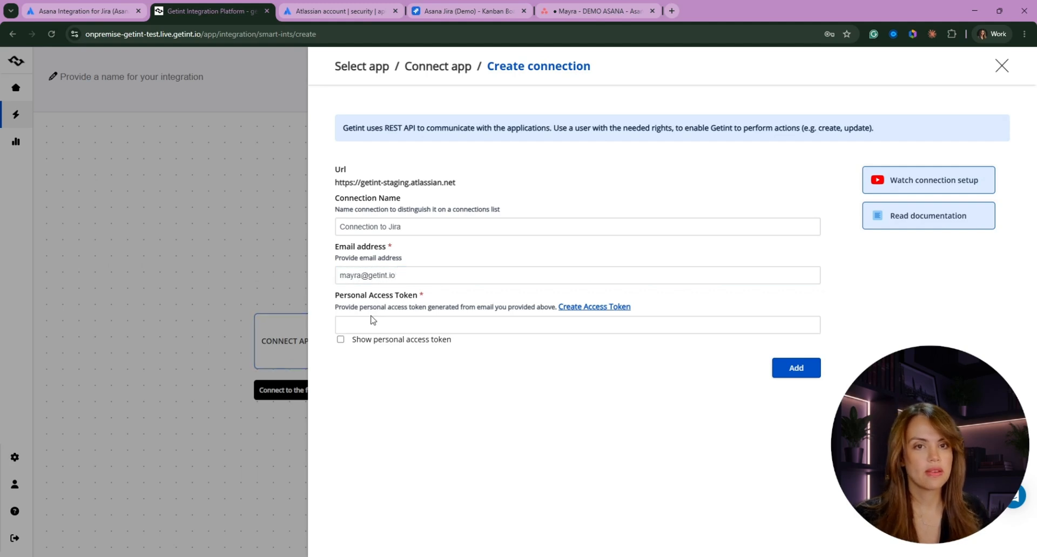
key(ctrl+v)
click(803, 370)
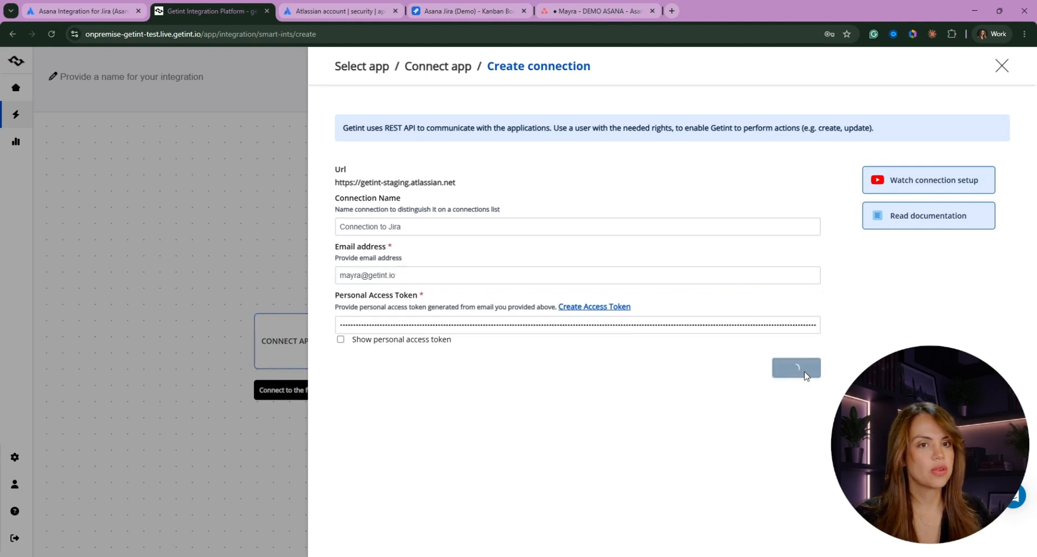
- Select Connection to Jira with project Asana Jira (Demo) and connect it
click(588, 190)
drag(548, 238, 553, 315)
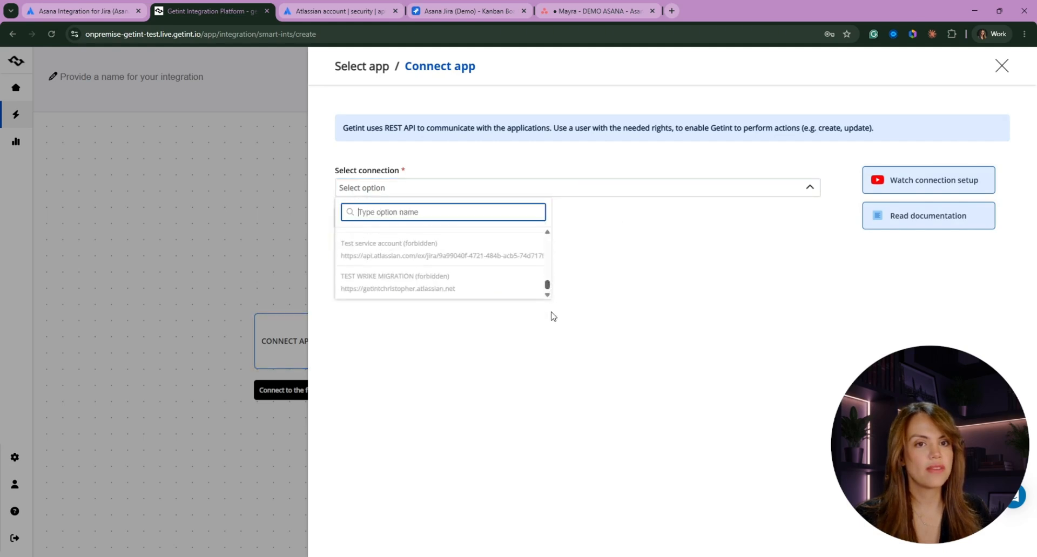
scroll(459, 272, up, 5)
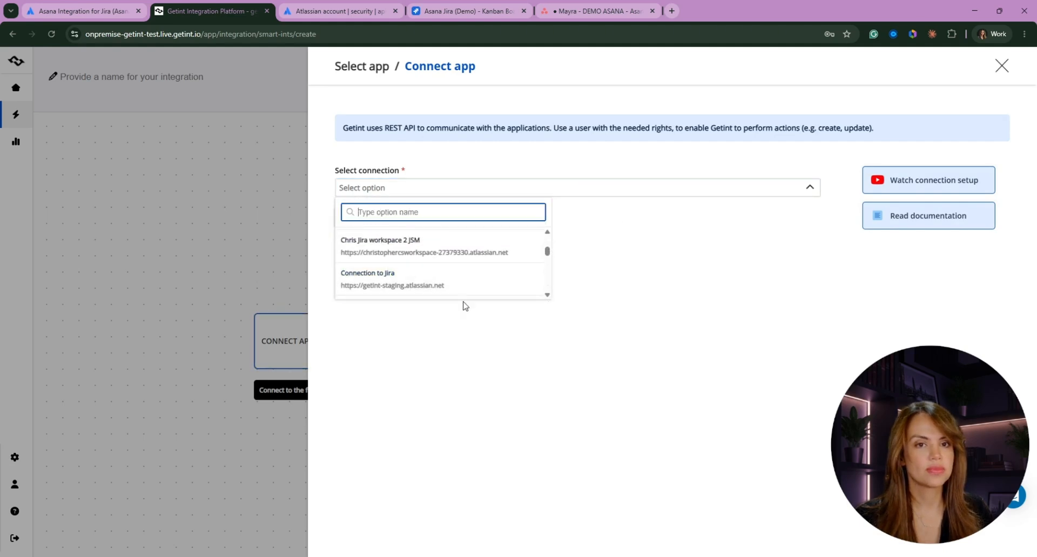
click(440, 286)
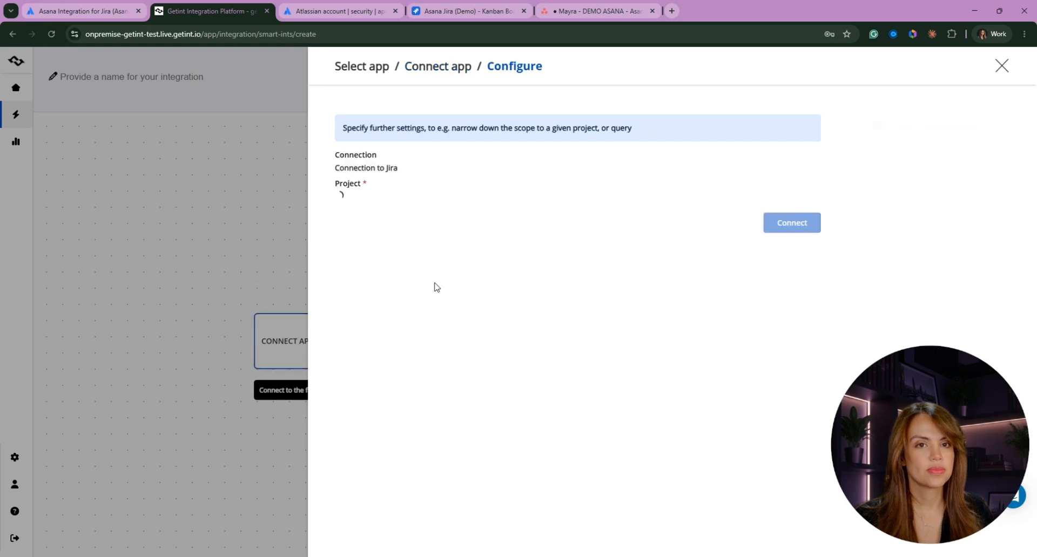
click(390, 216)
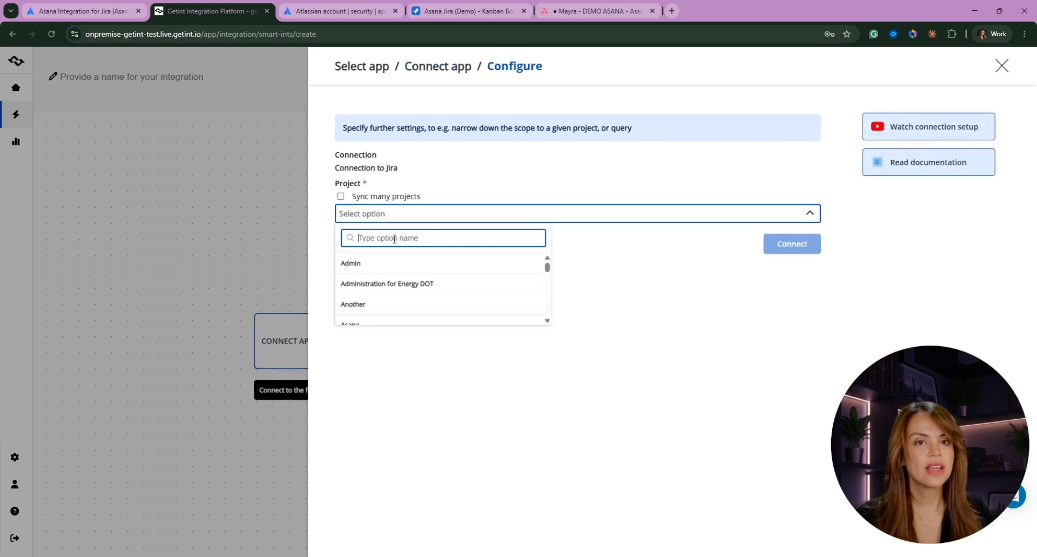
text(asana)
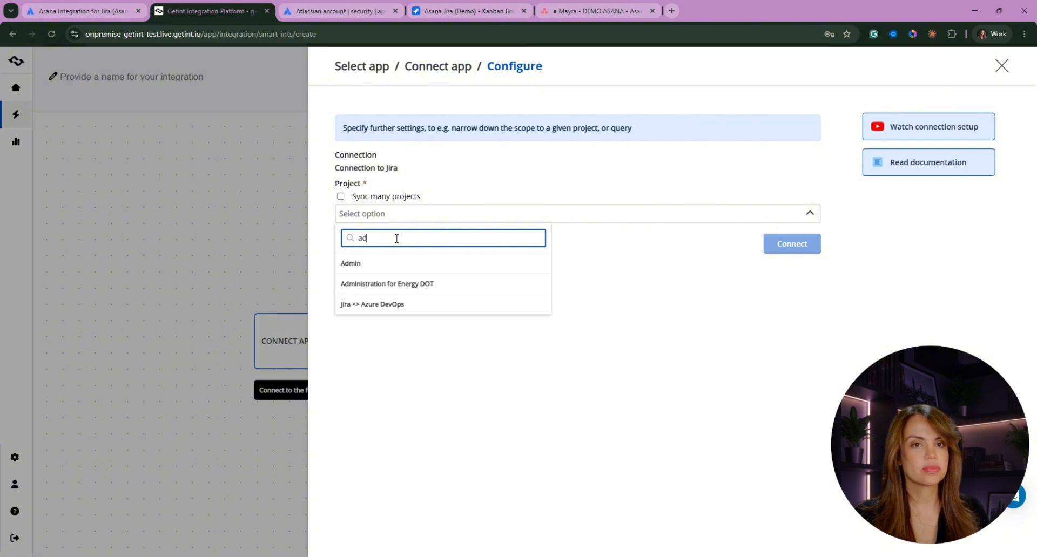
scroll(424, 271, down, 1)
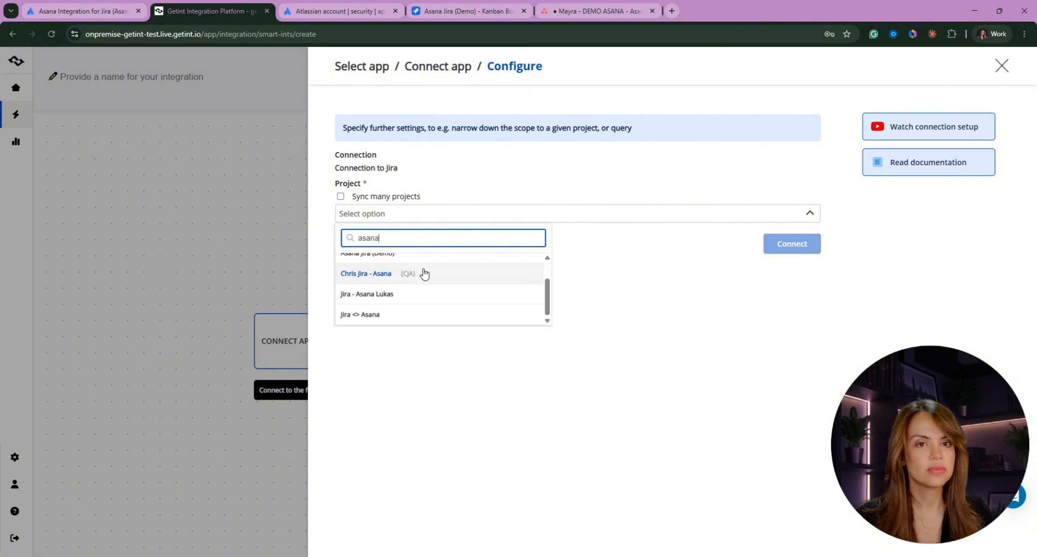
scroll(424, 278, up, 1)
click(424, 279)
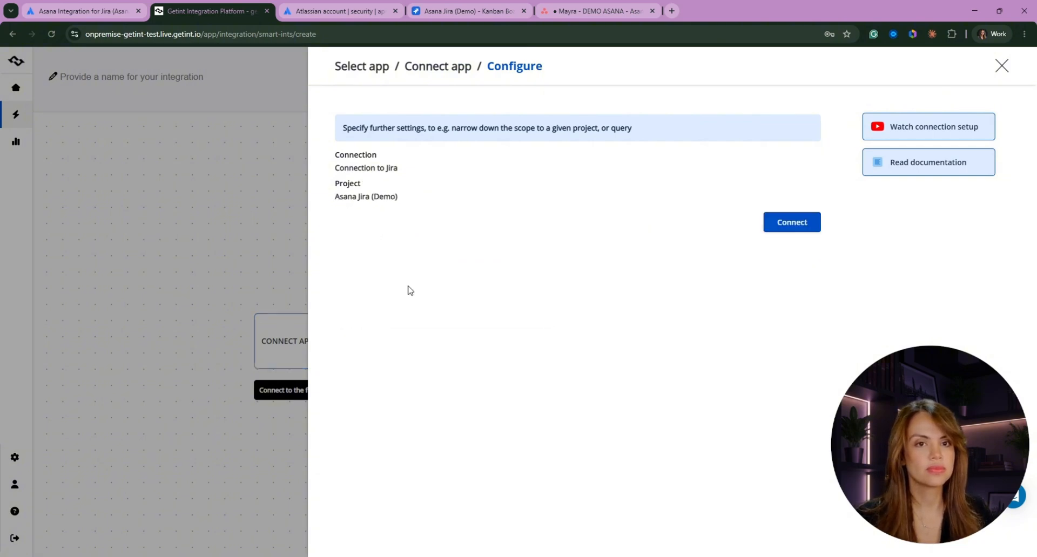
click(798, 225)
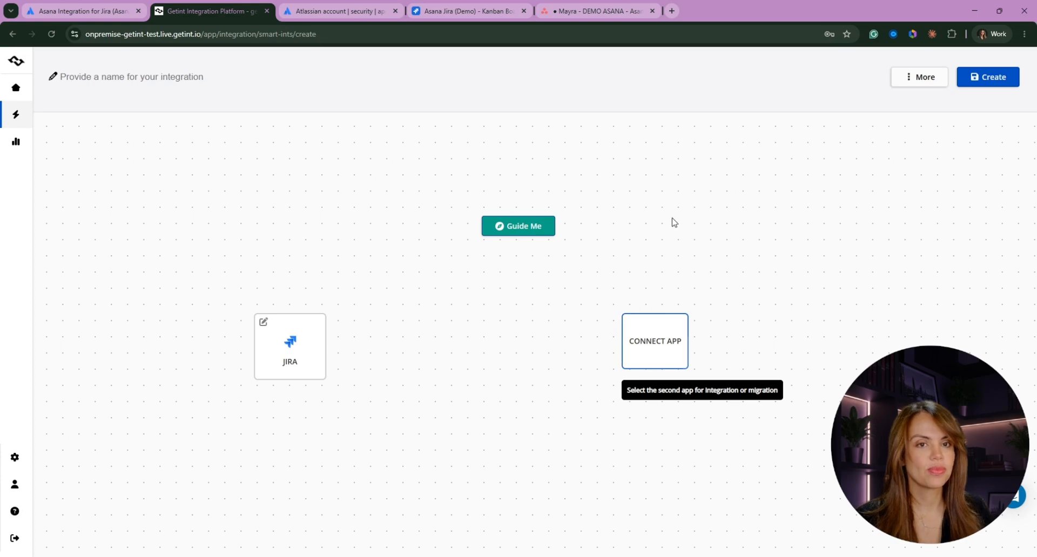
- Add Asana as the second app with a new connection named 'Asana May 2026', then go to Asana
click(670, 352)
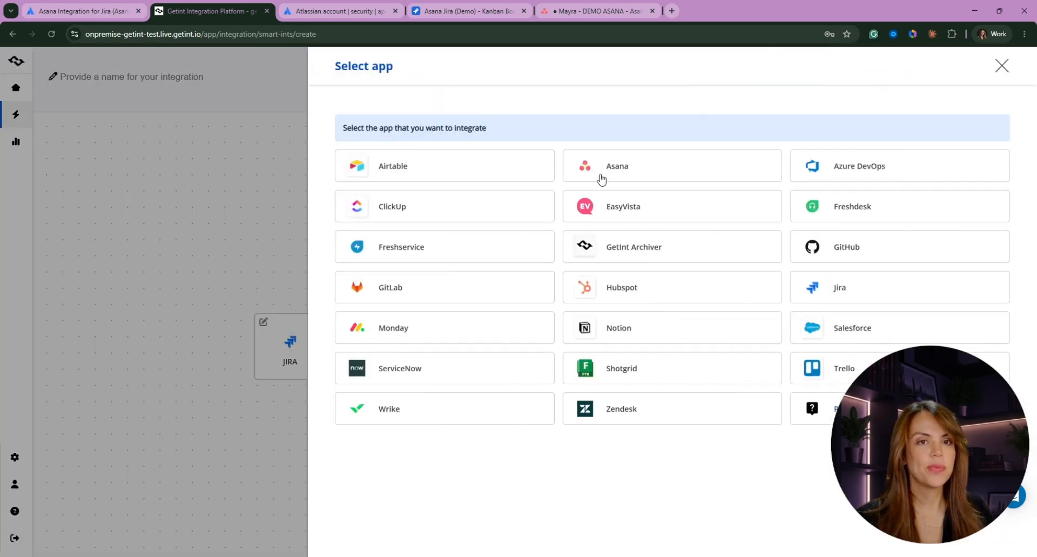
click(606, 170)
click(373, 222)
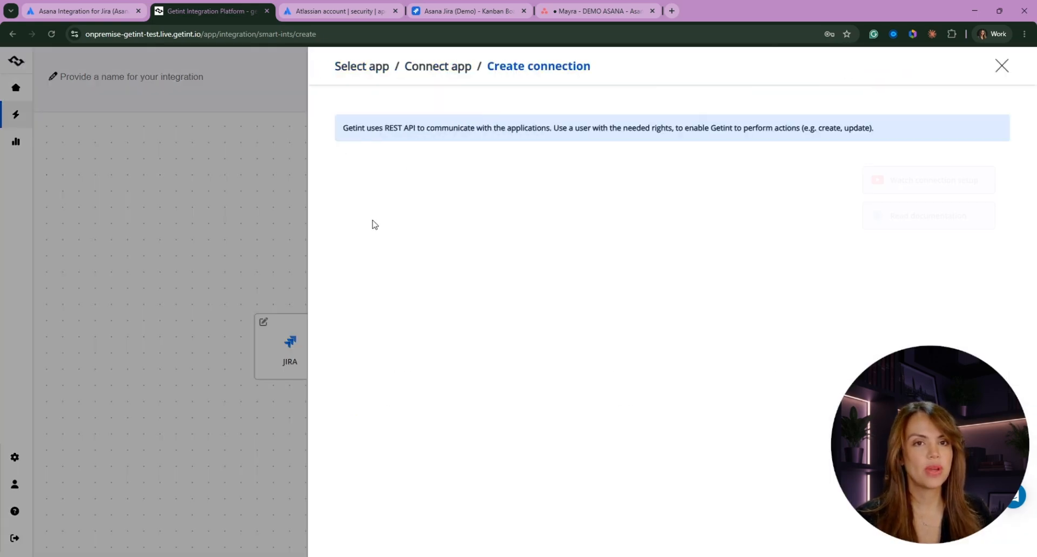
drag(389, 200, 300, 202)
key(BackSpace)
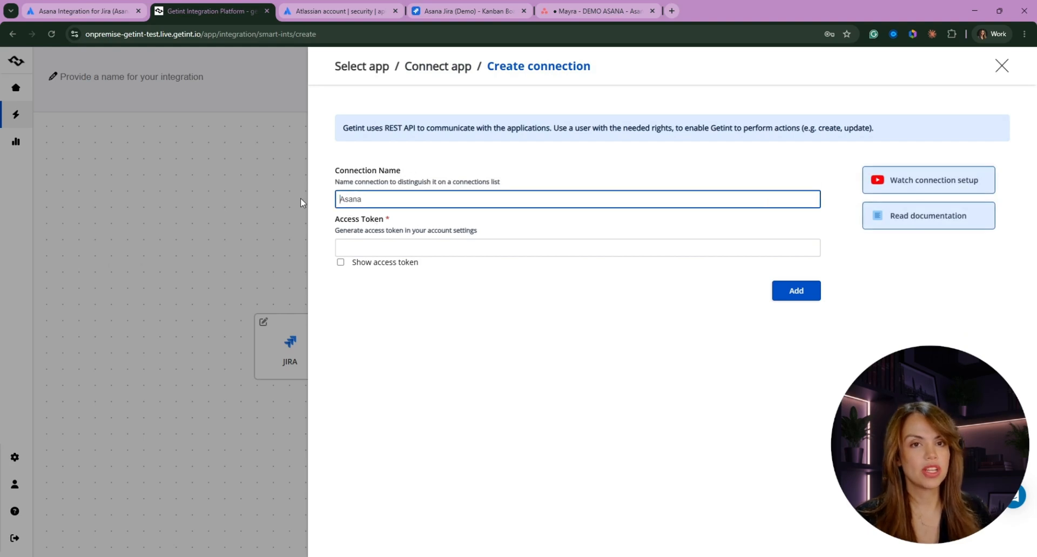
click(369, 195)
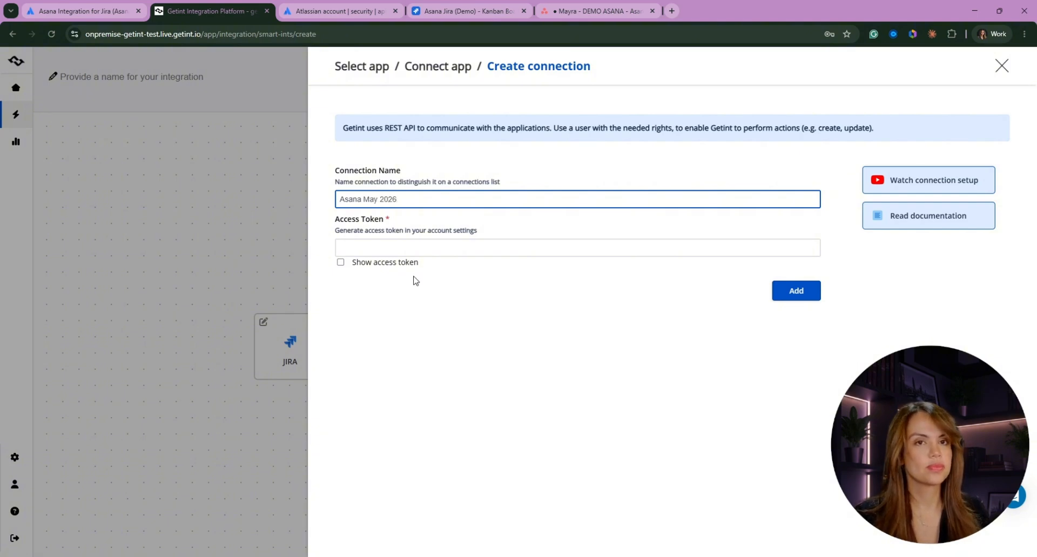
click(456, 343)
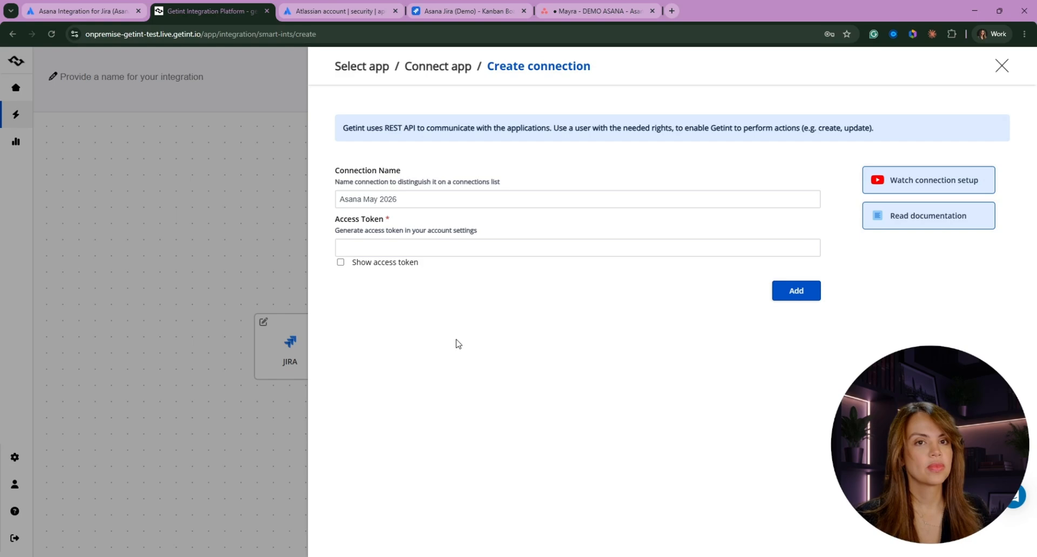
click(571, 10)
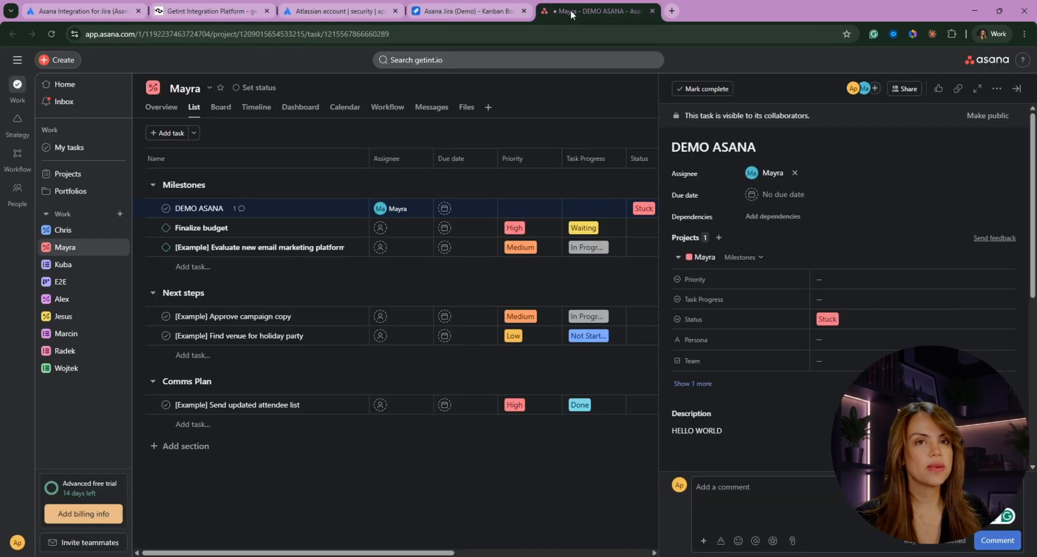
- Go from Asana Settings > Apps to the developer console's personal access token list
click(17, 543)
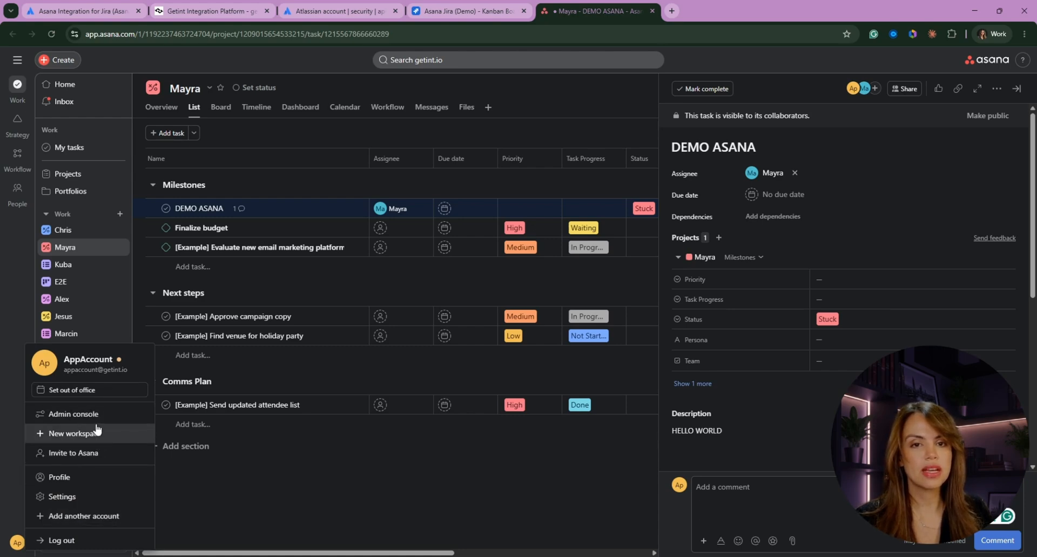
click(74, 501)
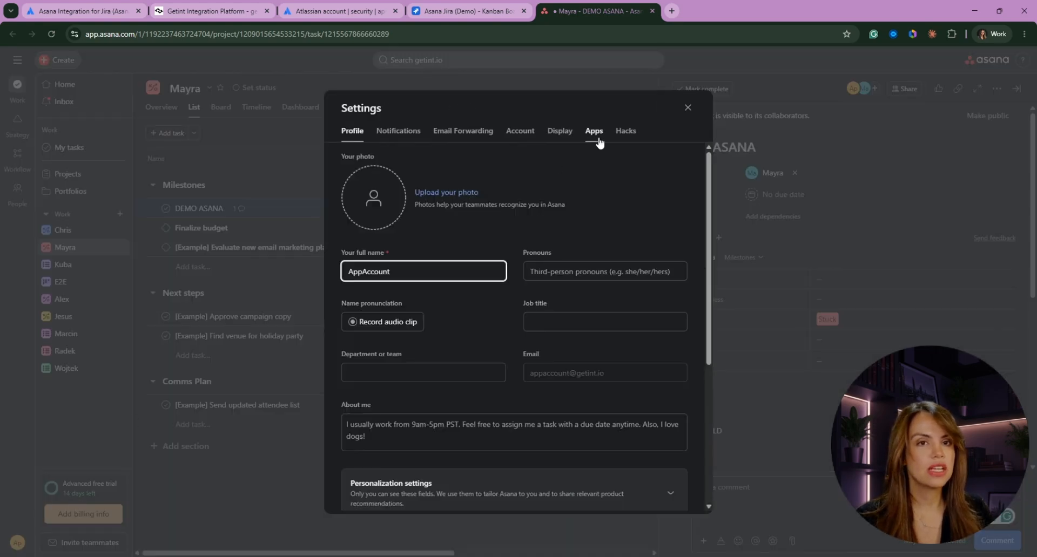
click(598, 142)
scroll(585, 216, down, 3)
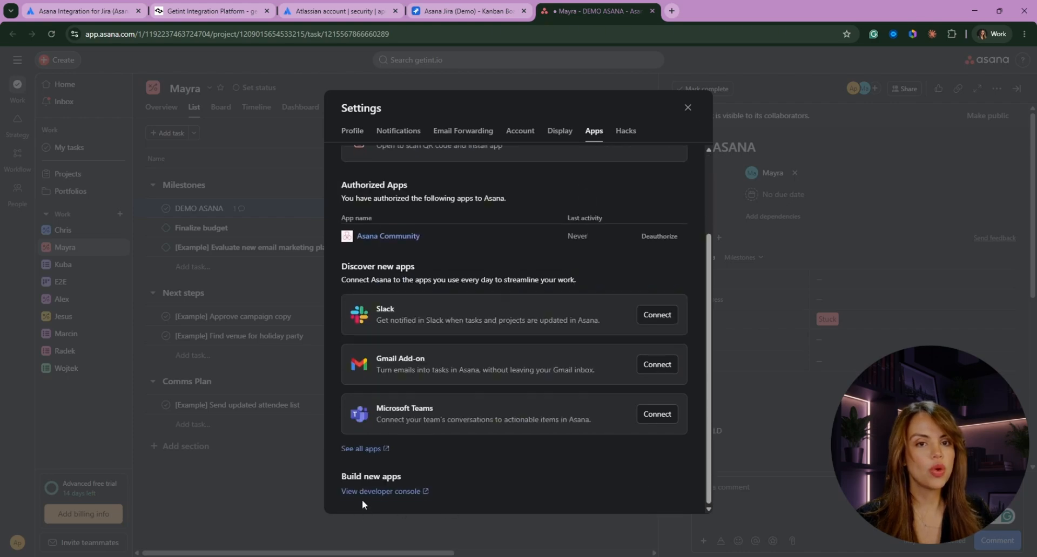
click(398, 491)
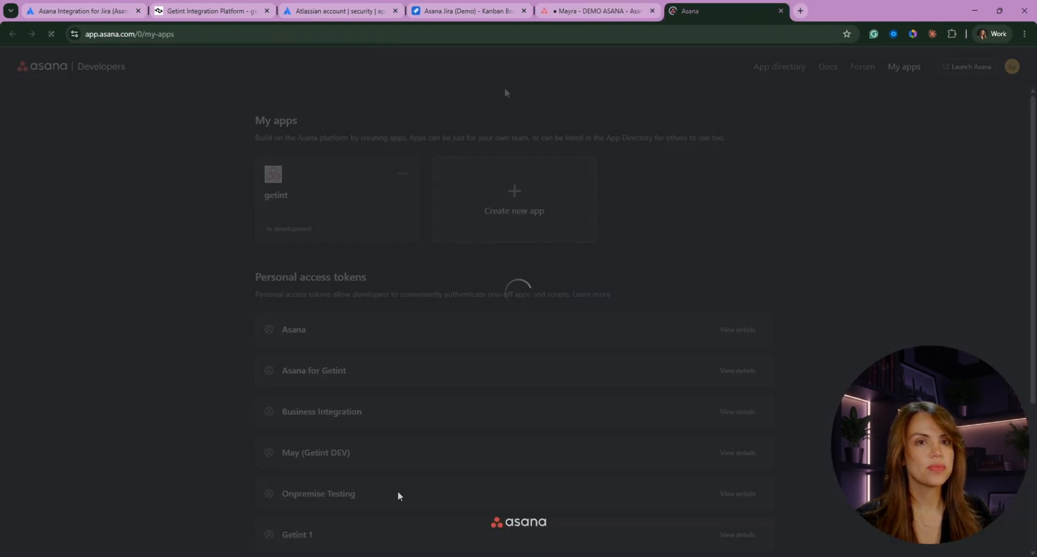
scroll(477, 331, down, 5)
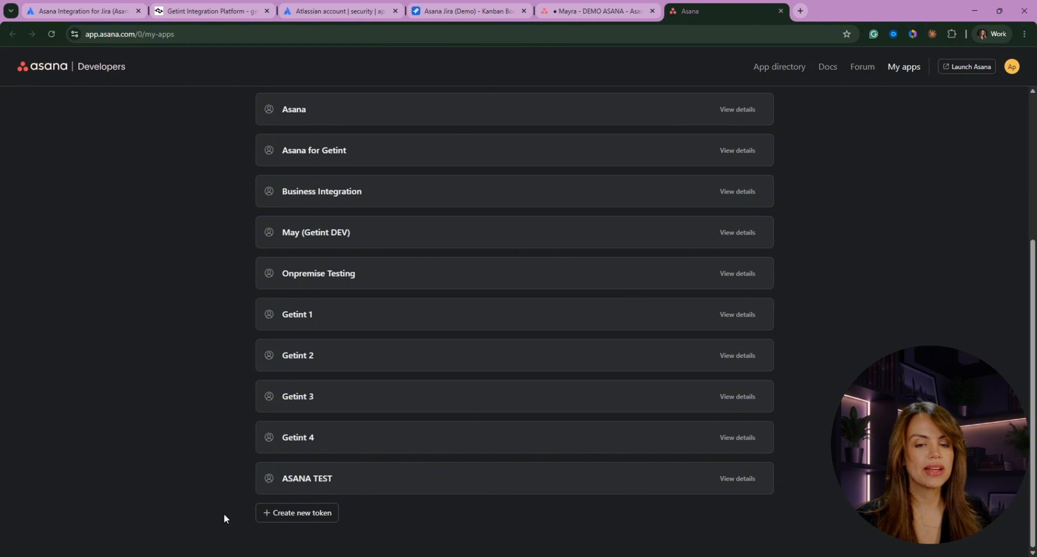
- Create personal access token 'ASANA MAY' accepting the API terms, copy it, and return to Getint
click(297, 514)
click(440, 302)
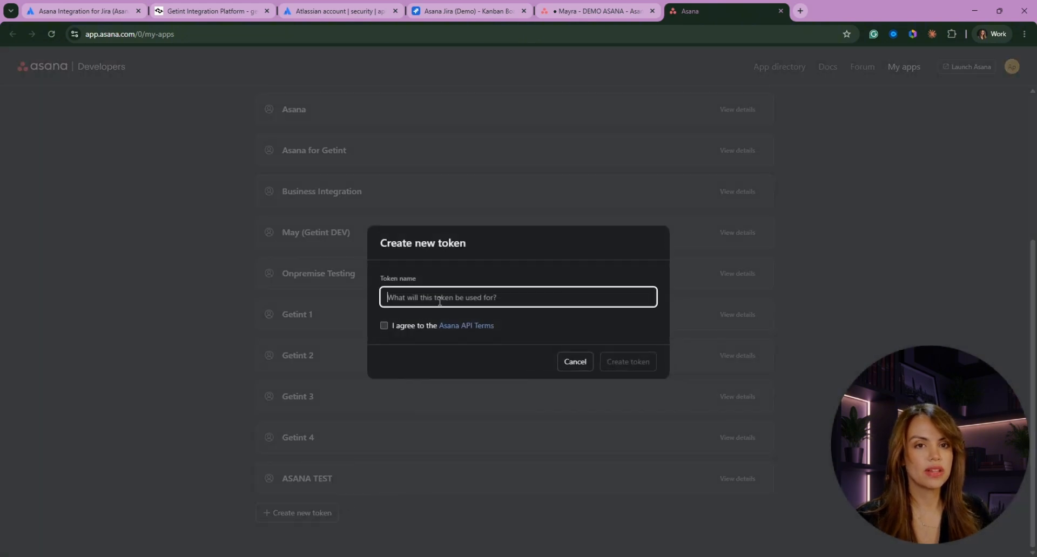
text(ASANA MAY)
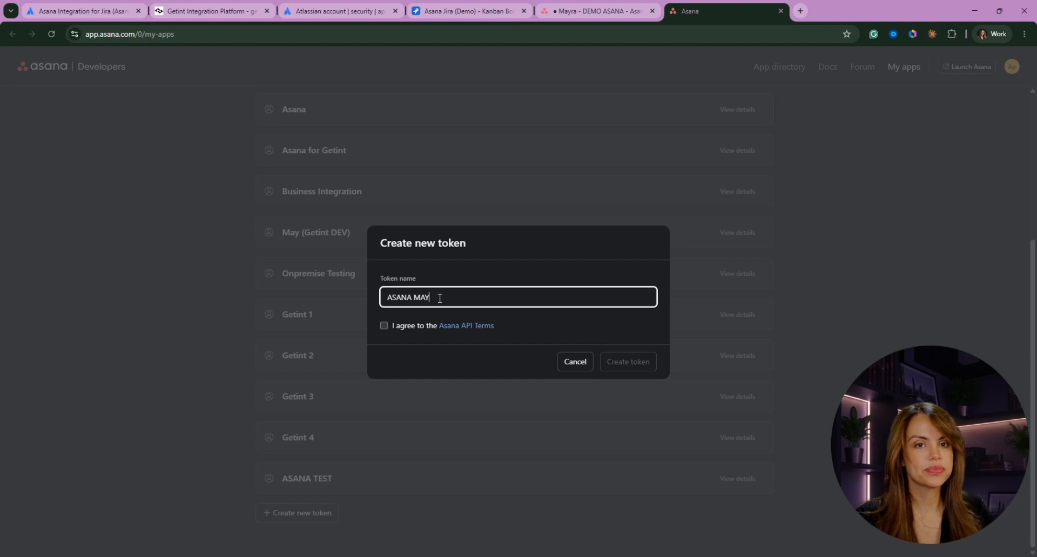
click(384, 326)
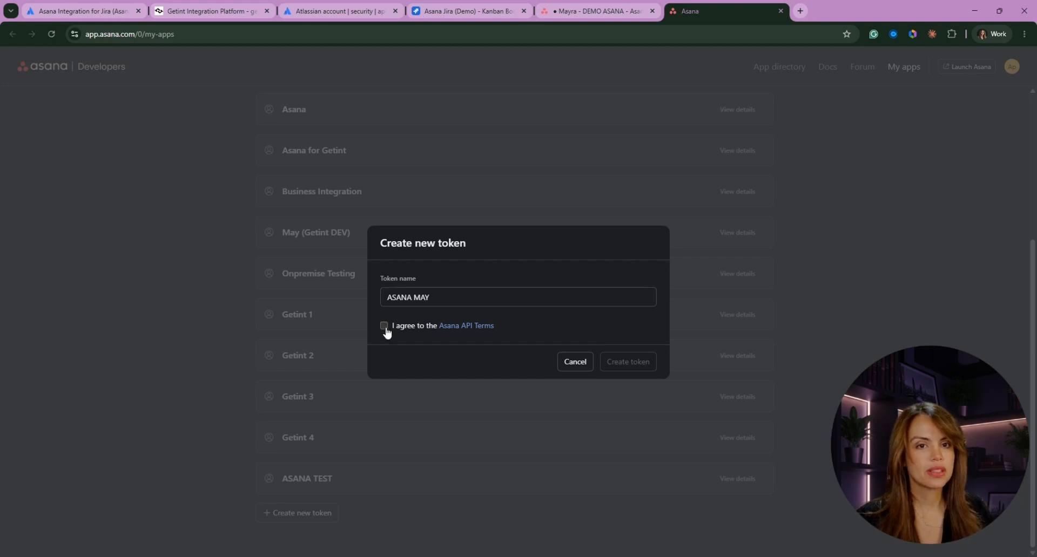
click(627, 363)
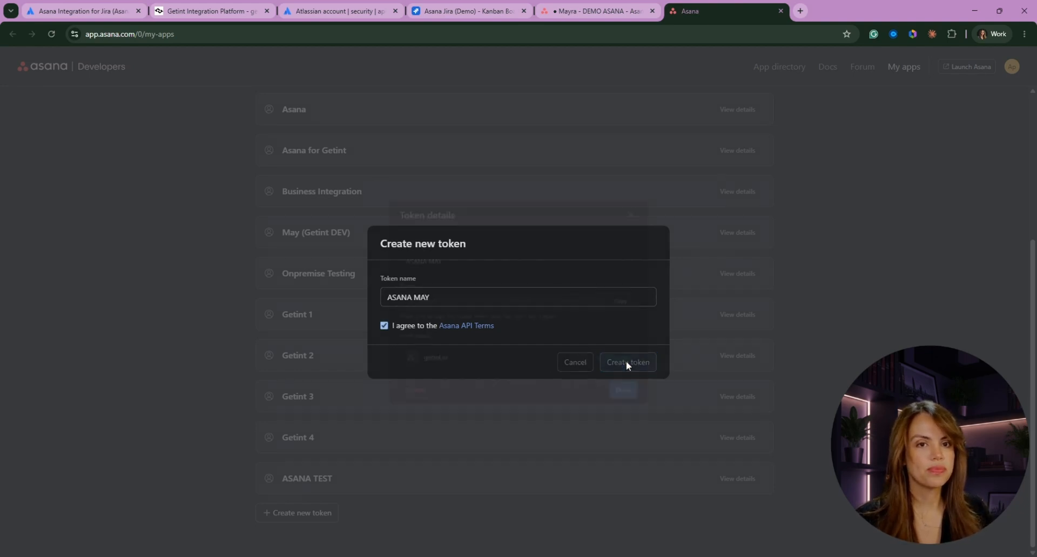
click(640, 303)
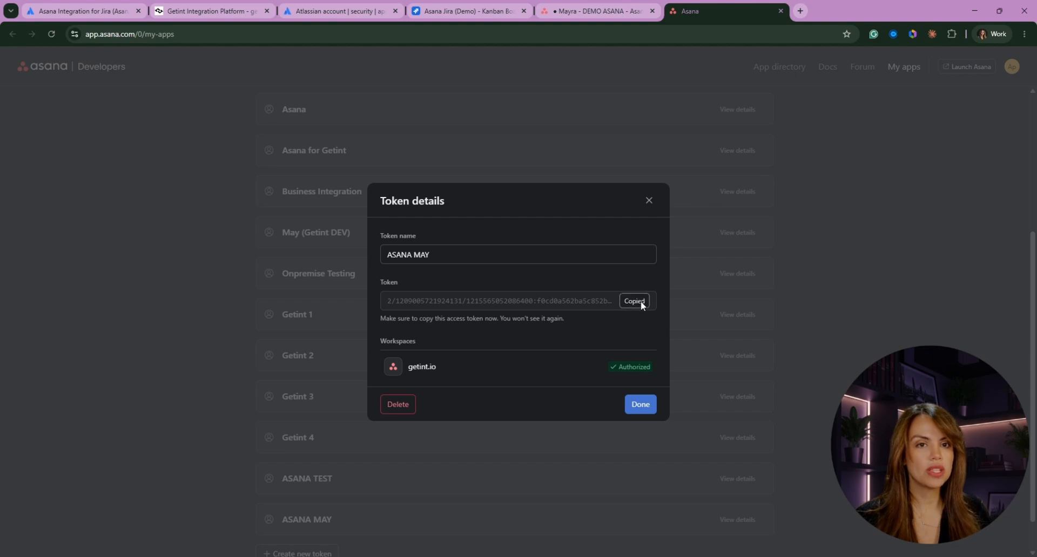
click(185, 11)
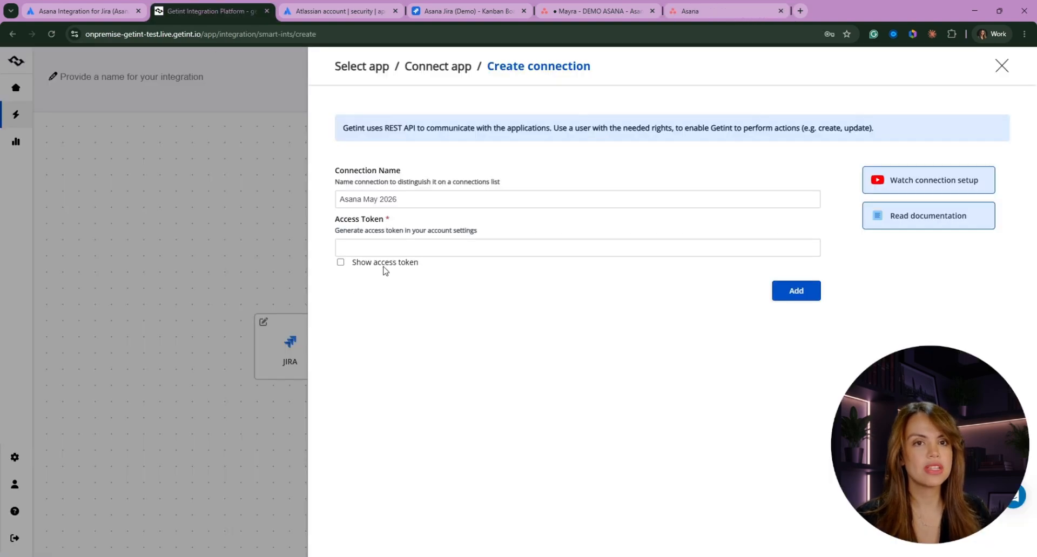
- Paste the Asana access token and save the Asana May 2026 connection
click(389, 248)
key(ctrl+v)
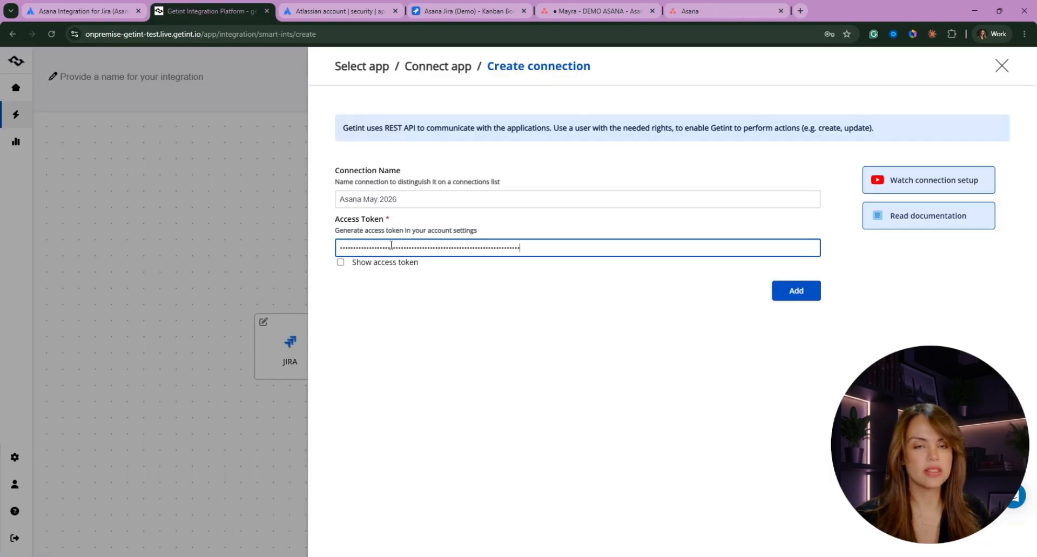
click(797, 295)
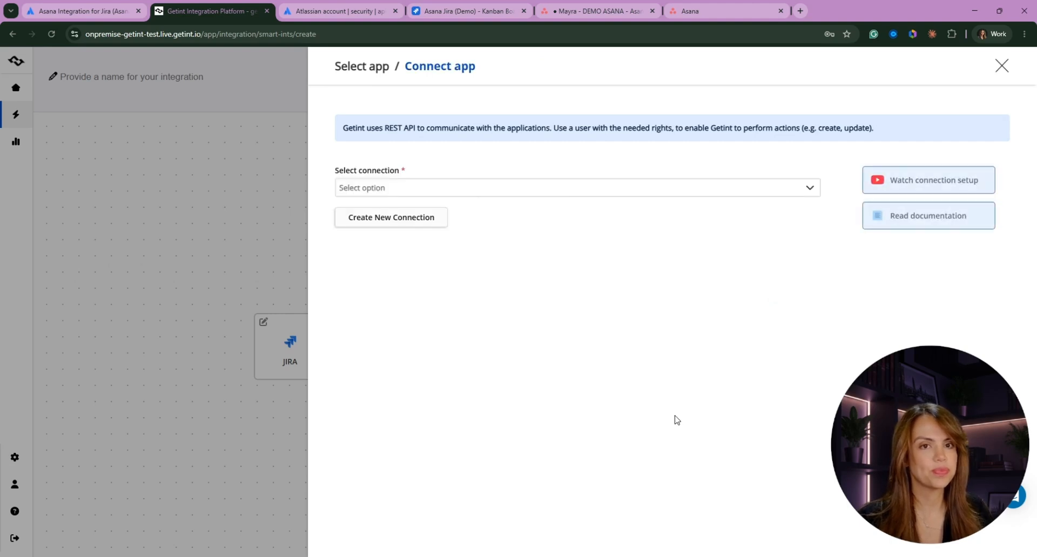
- Connect Asana using Asana May 2026, workspace getint.io and the user's personal project
click(411, 192)
click(414, 241)
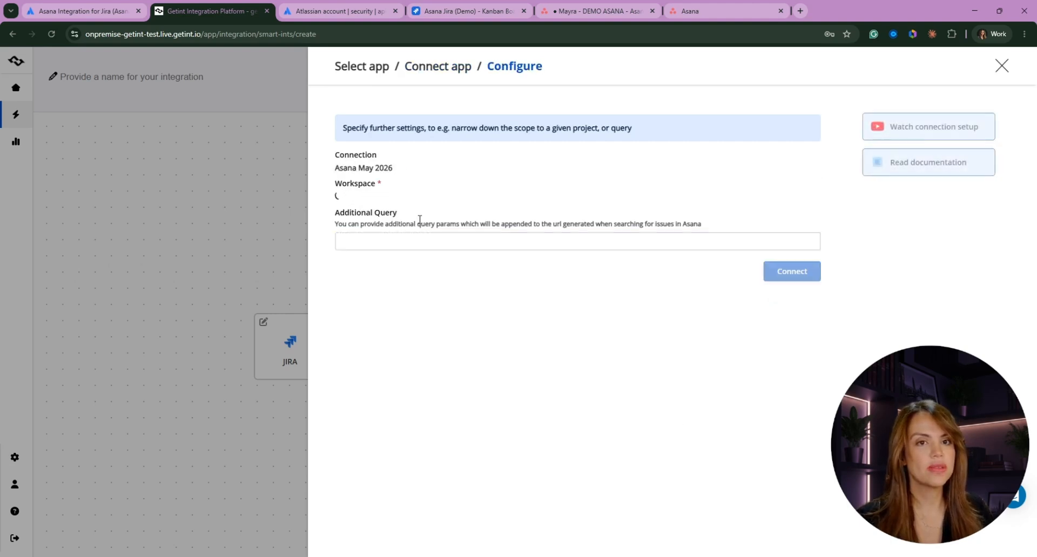
click(389, 201)
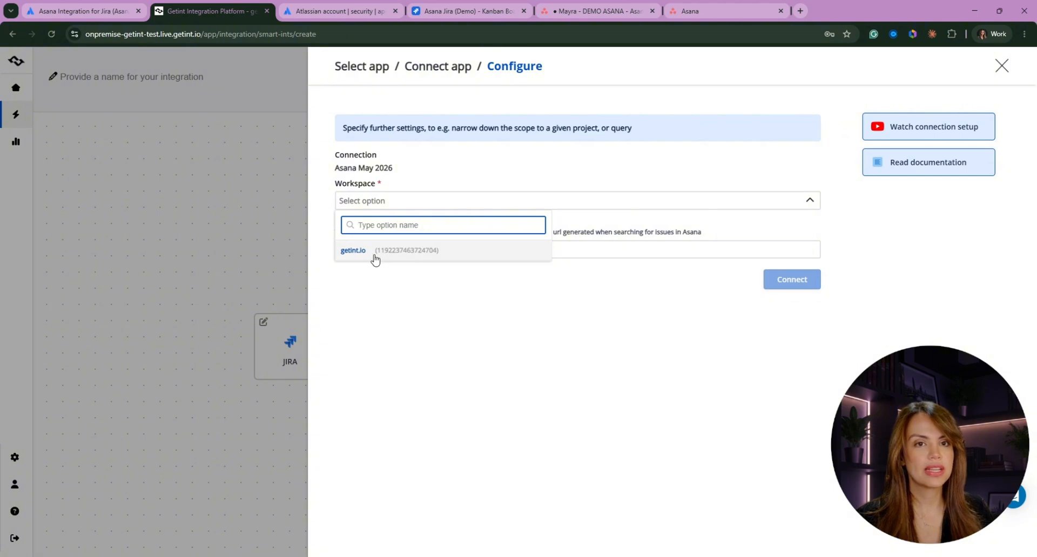
click(375, 258)
click(366, 254)
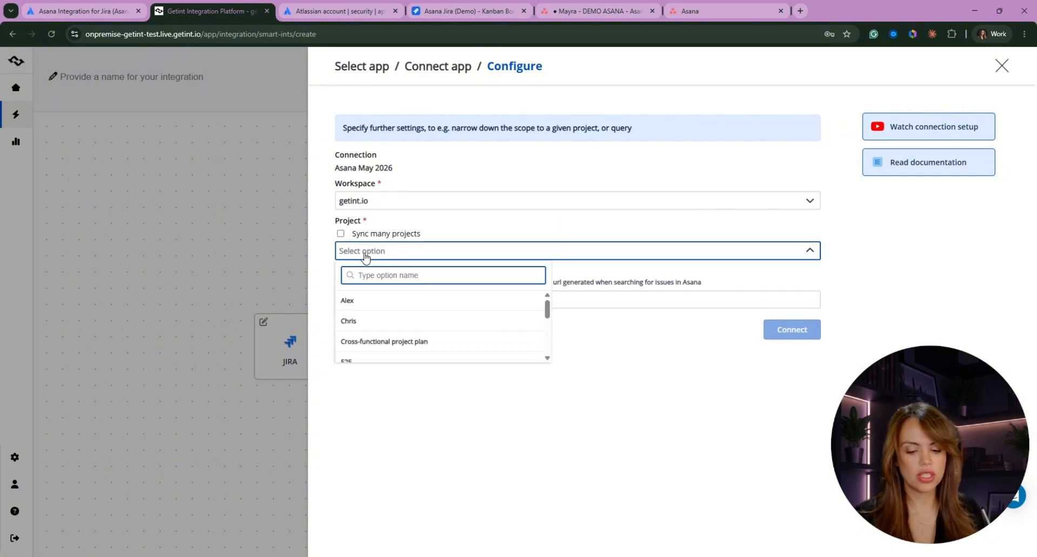
text(mayra)
click(354, 300)
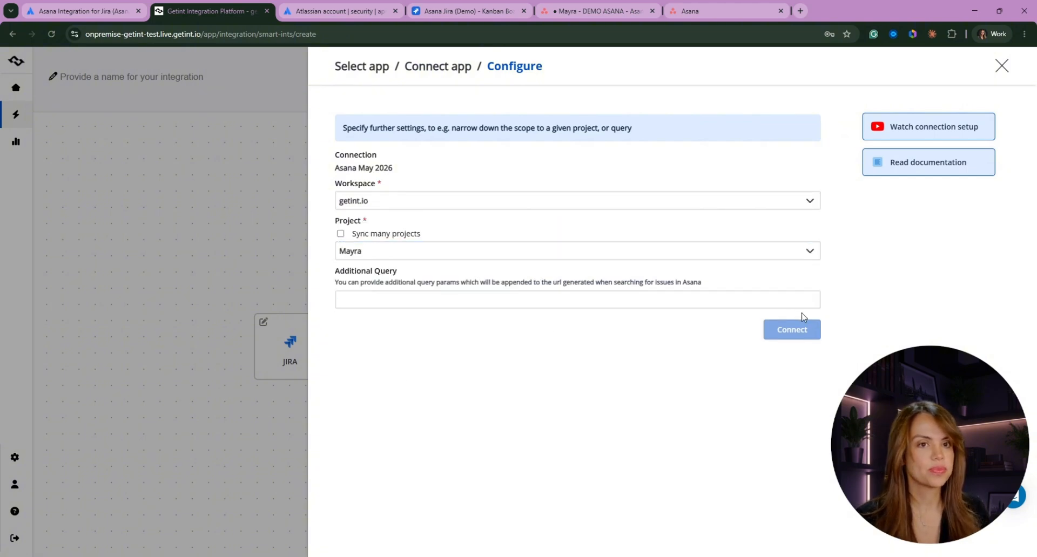
click(809, 272)
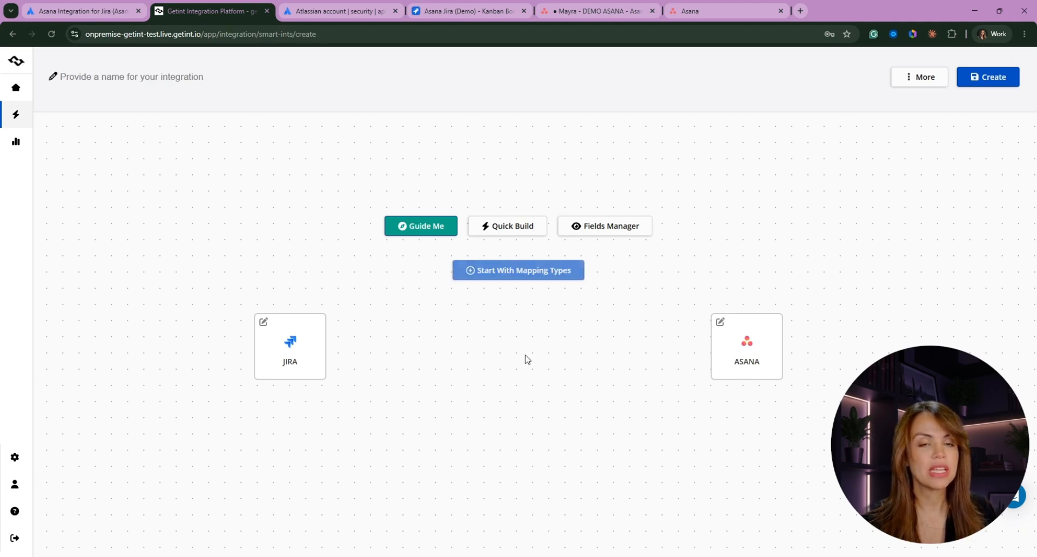
click(510, 273)
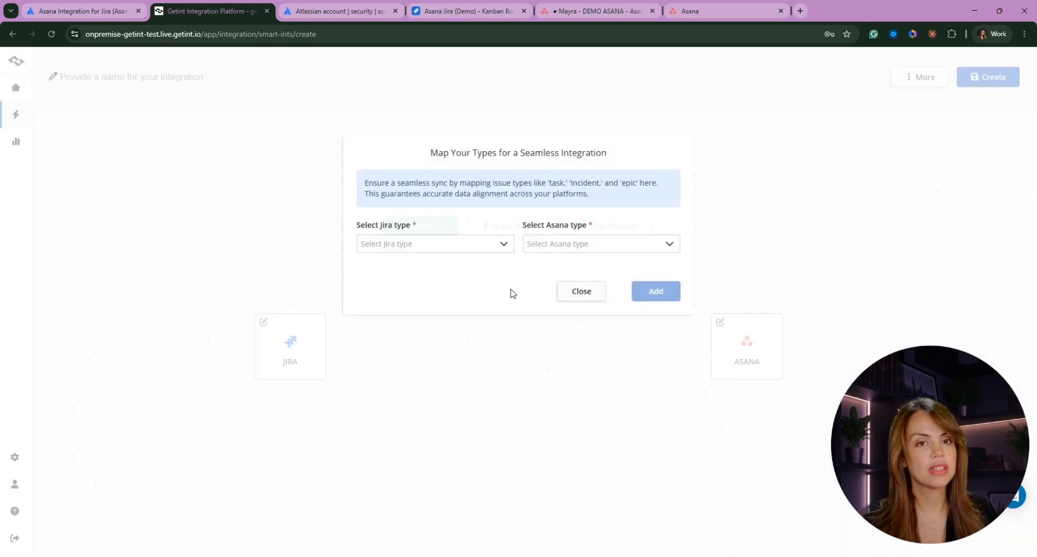
click(463, 244)
scroll(413, 335, down, 2)
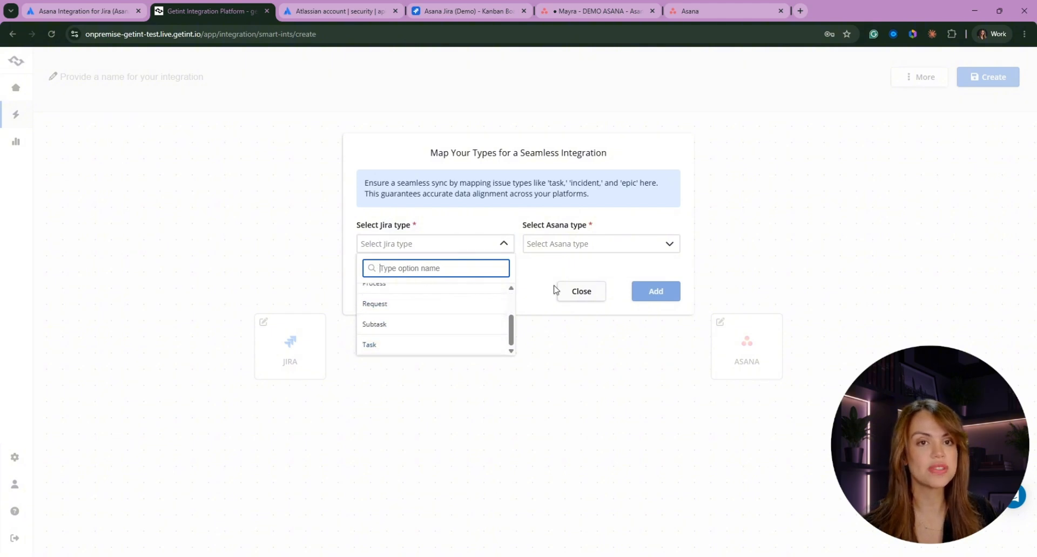
click(573, 246)
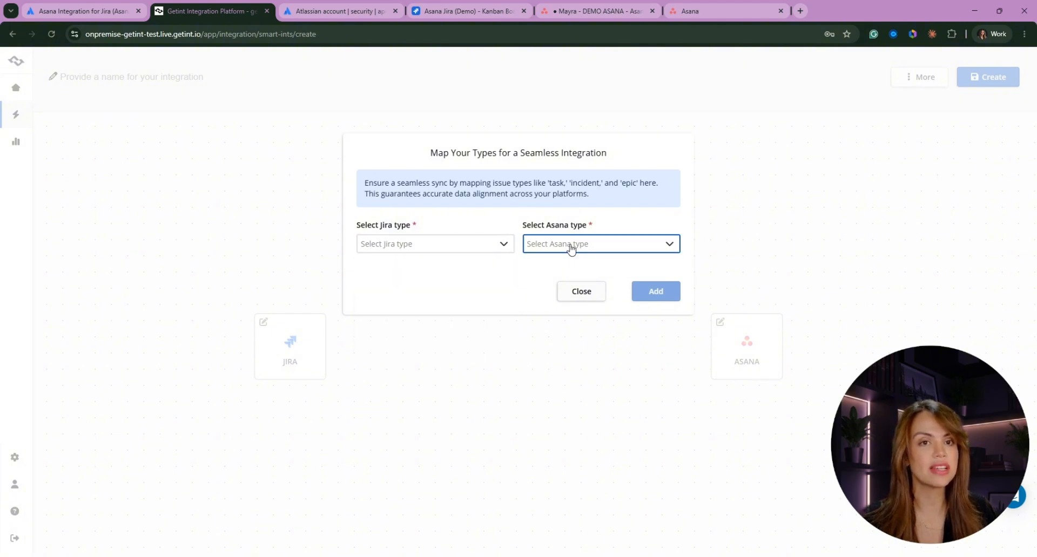
click(475, 278)
click(599, 293)
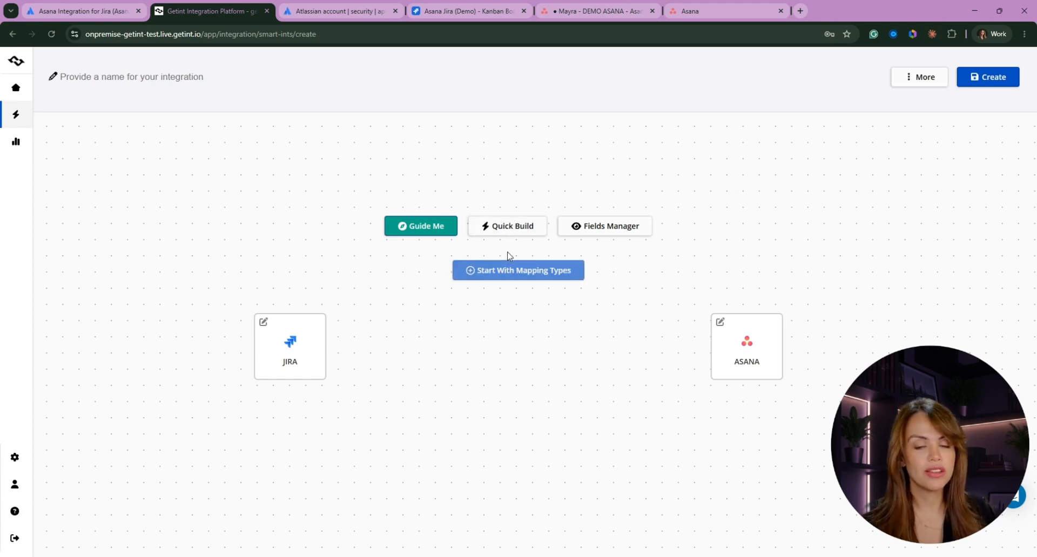
- Quick Build the Task–Task and Subtask–Sub-Task mappings, review the fields, and apply
click(492, 231)
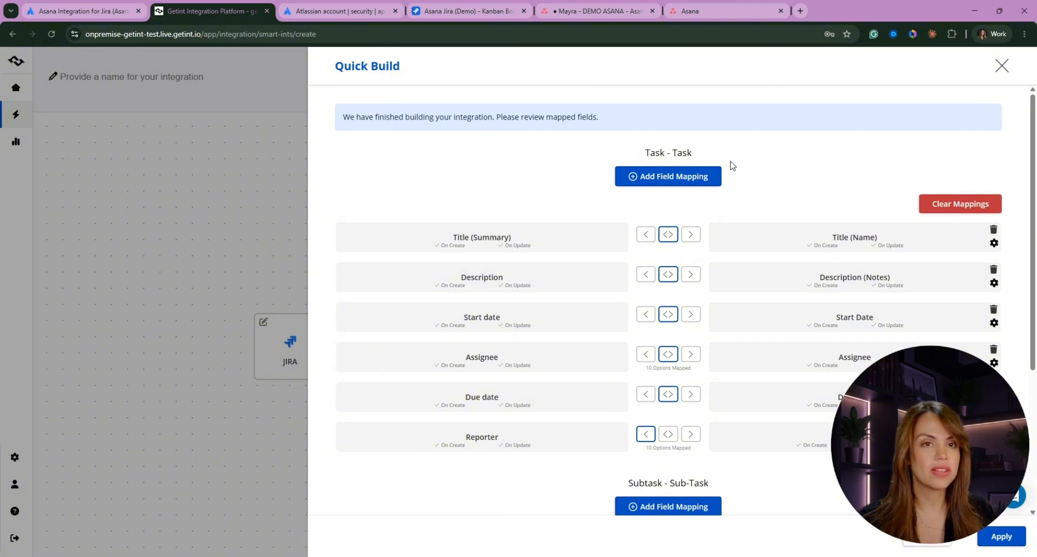
scroll(732, 166, down, 4)
scroll(595, 304, up, 4)
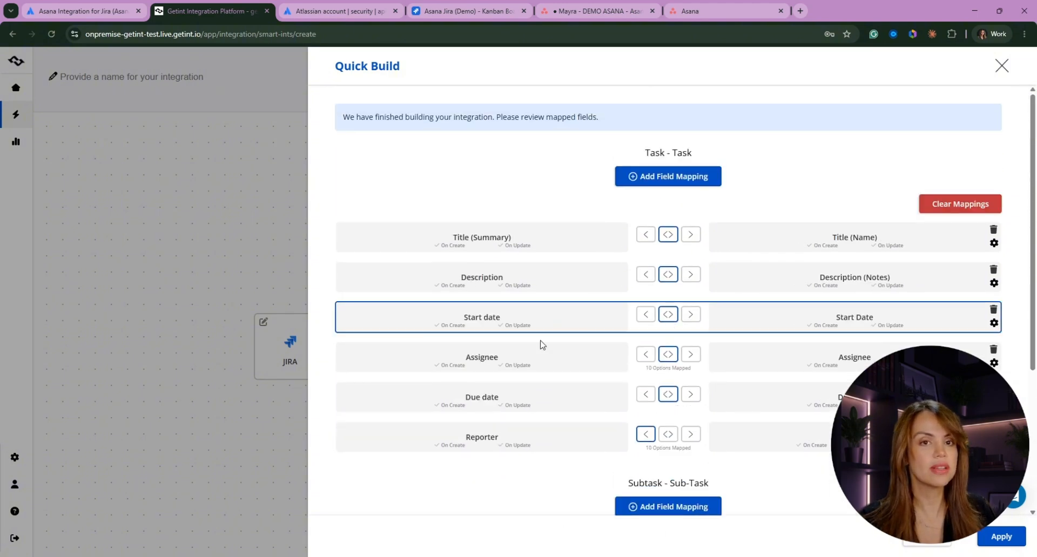
scroll(539, 454, down, 4)
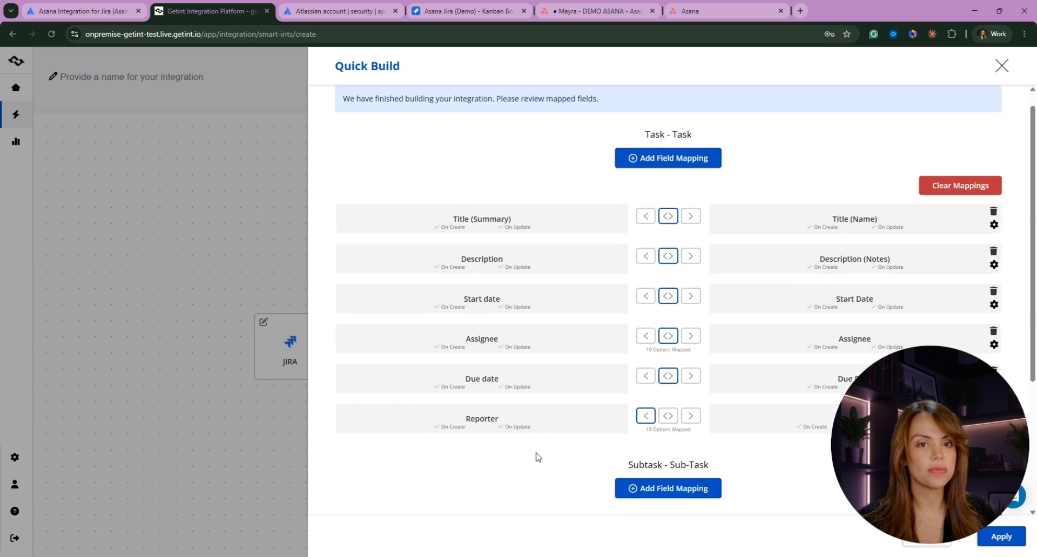
click(1001, 537)
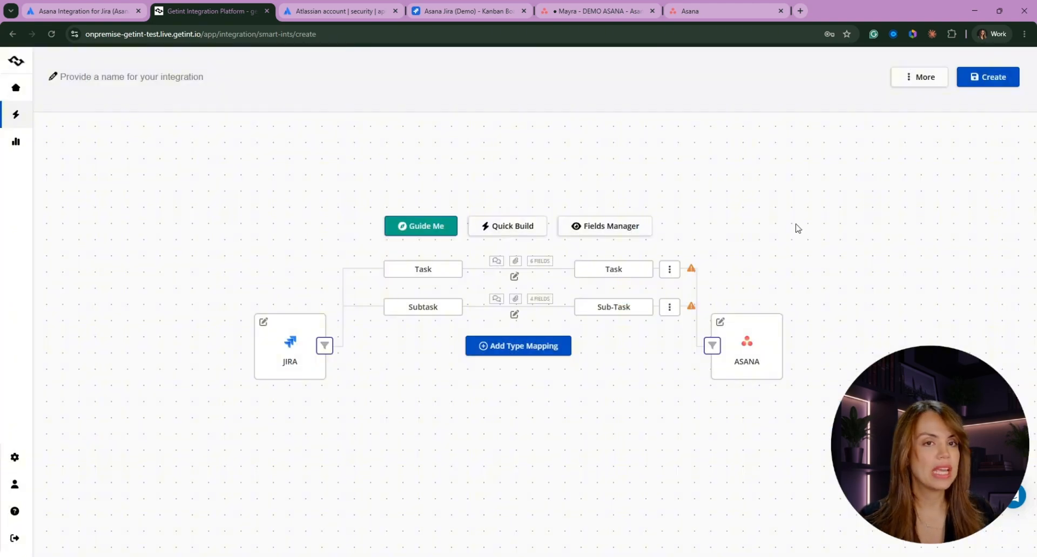
- Open the Task–Task mapping, try one-way directions on fields, then restore all to two-way
click(413, 270)
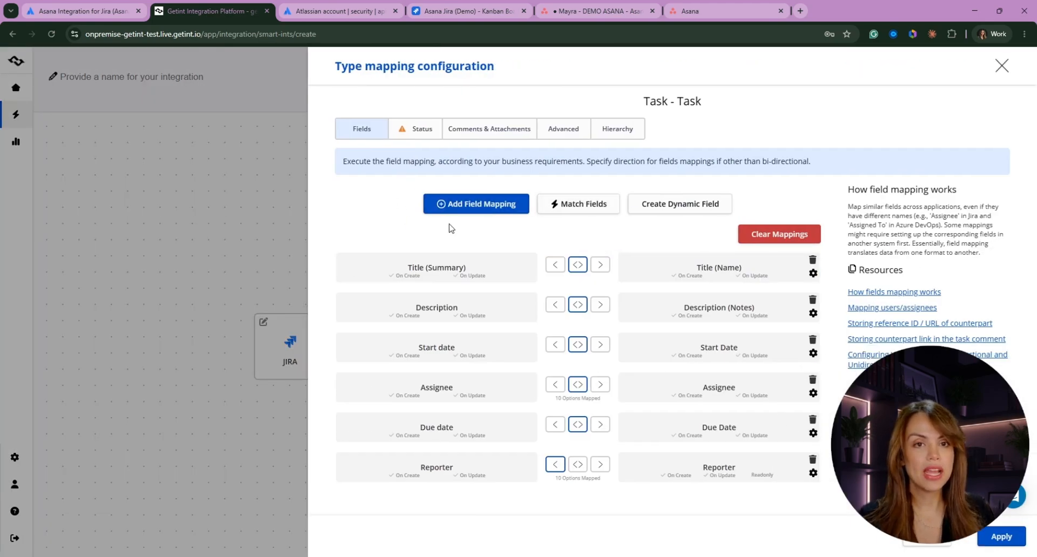
click(601, 264)
click(600, 305)
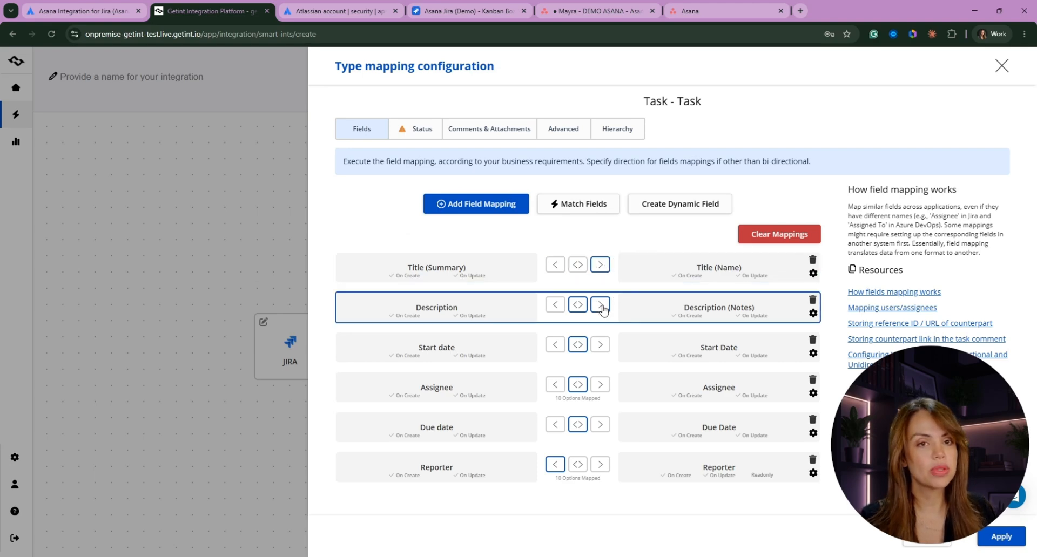
click(601, 344)
click(600, 384)
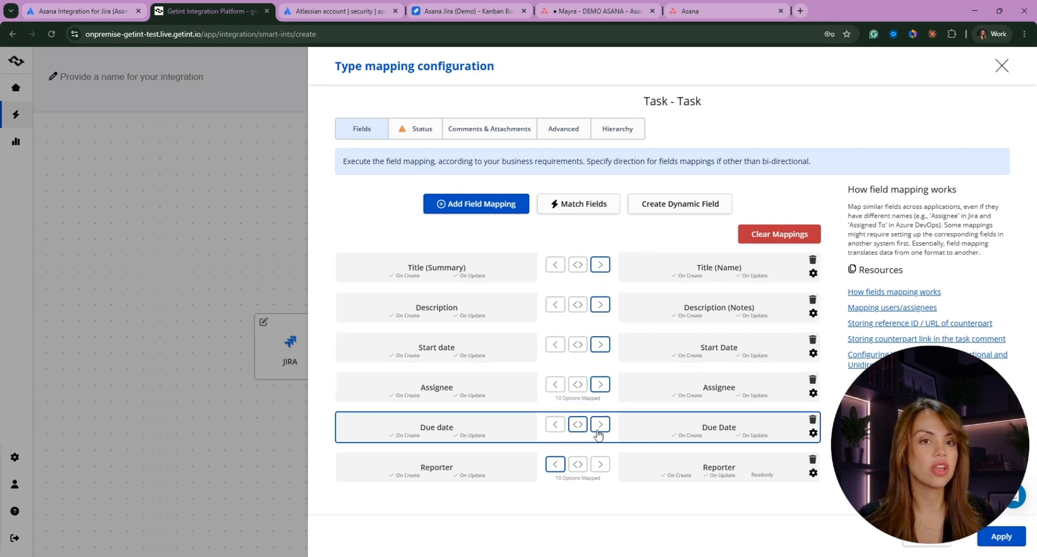
click(600, 425)
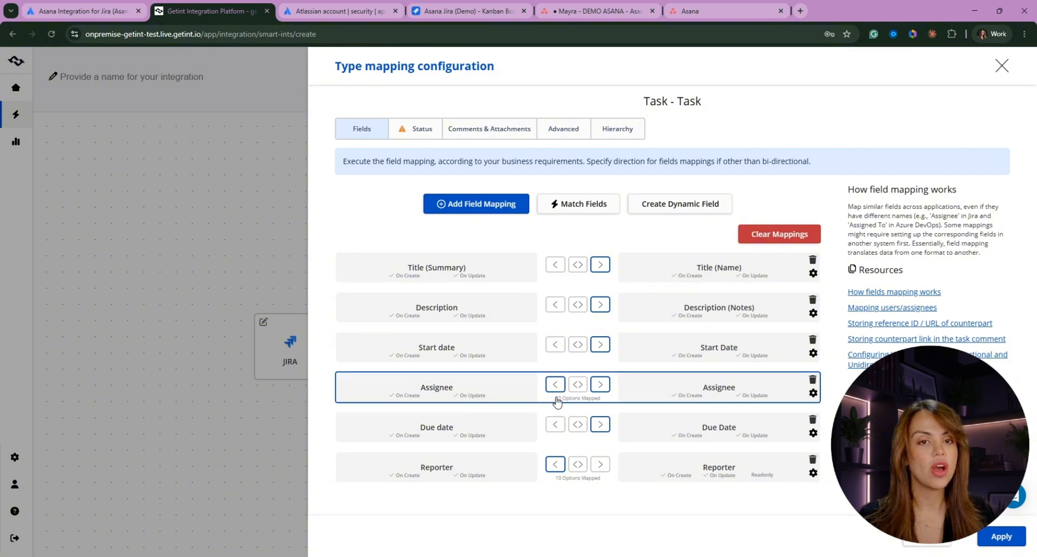
click(556, 424)
click(555, 385)
click(578, 424)
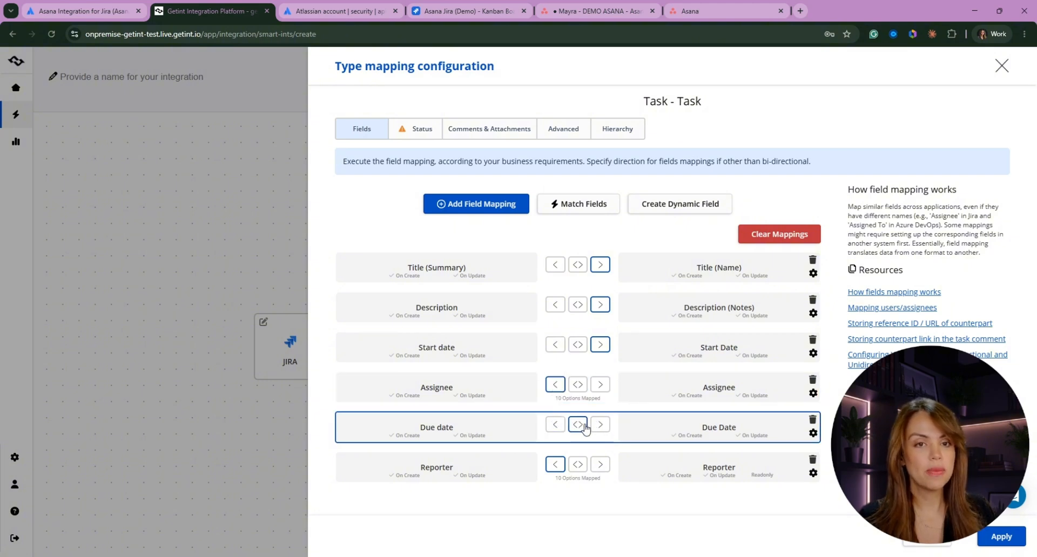
click(578, 385)
click(577, 345)
click(577, 305)
click(577, 265)
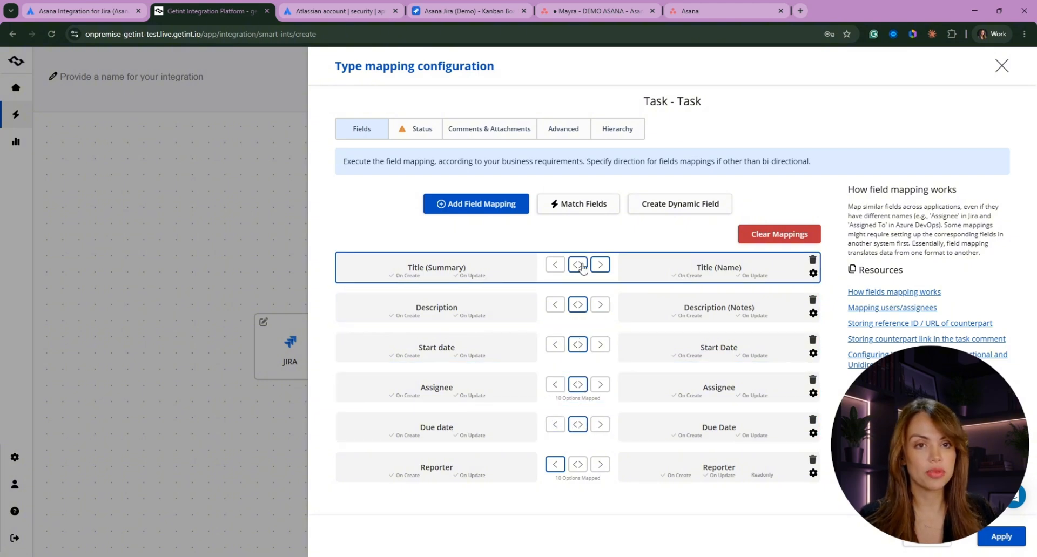
- Turn Due date's On Create and On Update off, then back on
click(408, 436)
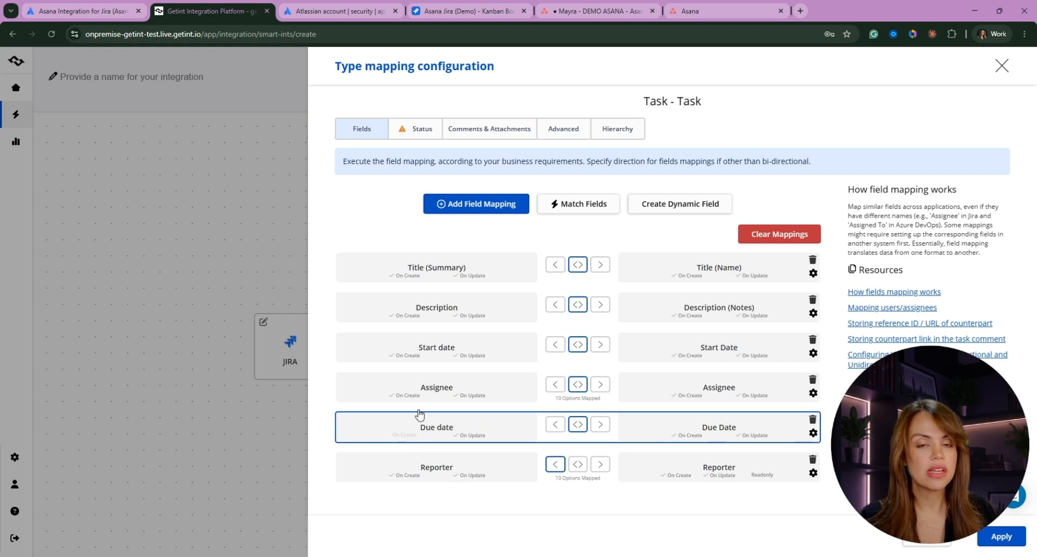
click(473, 435)
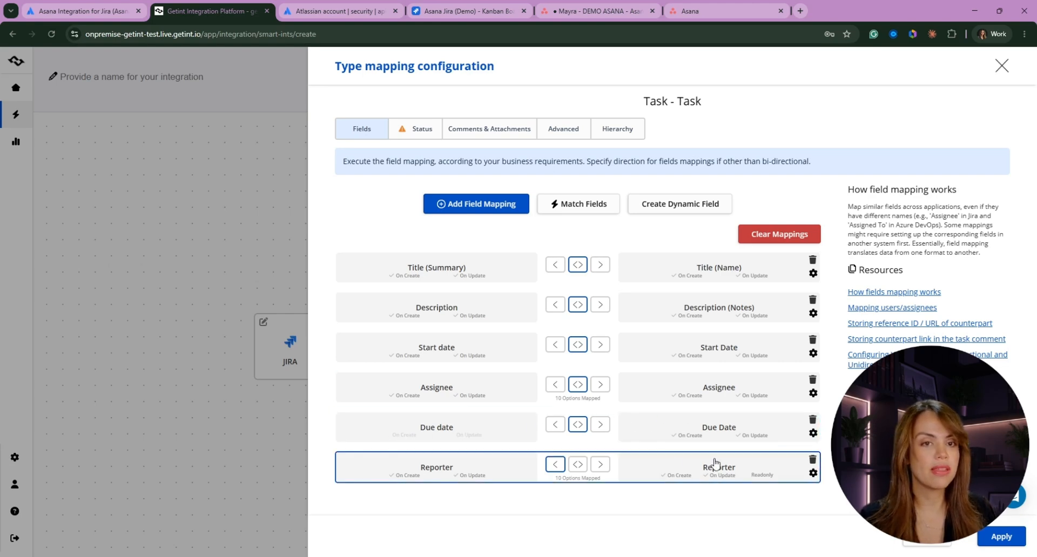
click(465, 435)
click(413, 435)
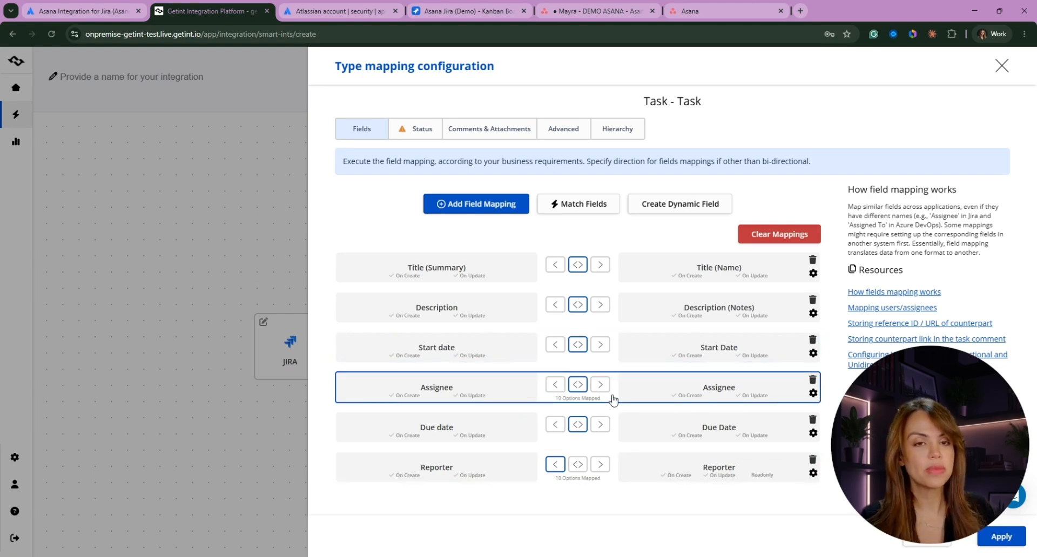
click(641, 389)
scroll(643, 388, down, 15)
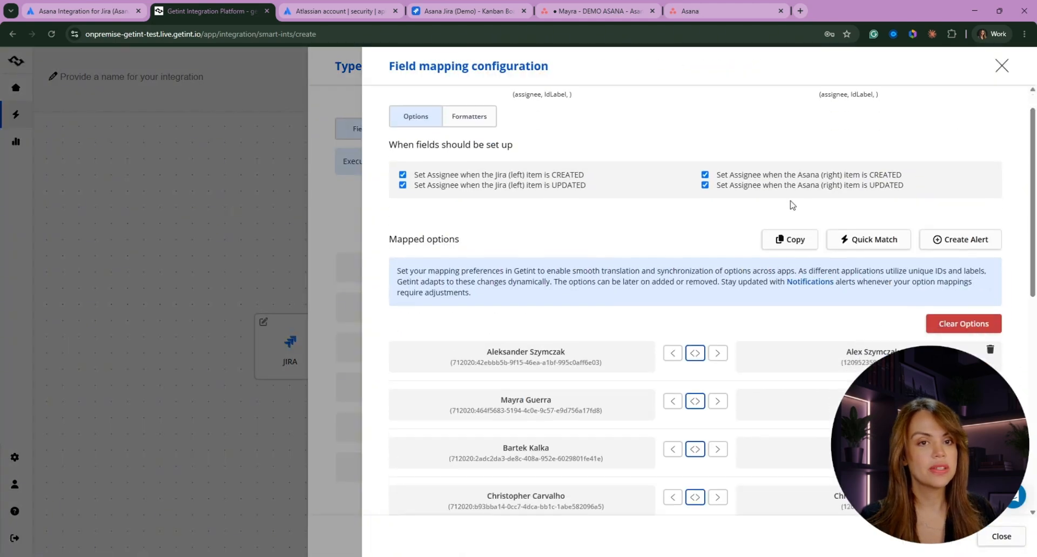
click(630, 389)
scroll(488, 481, down, 5)
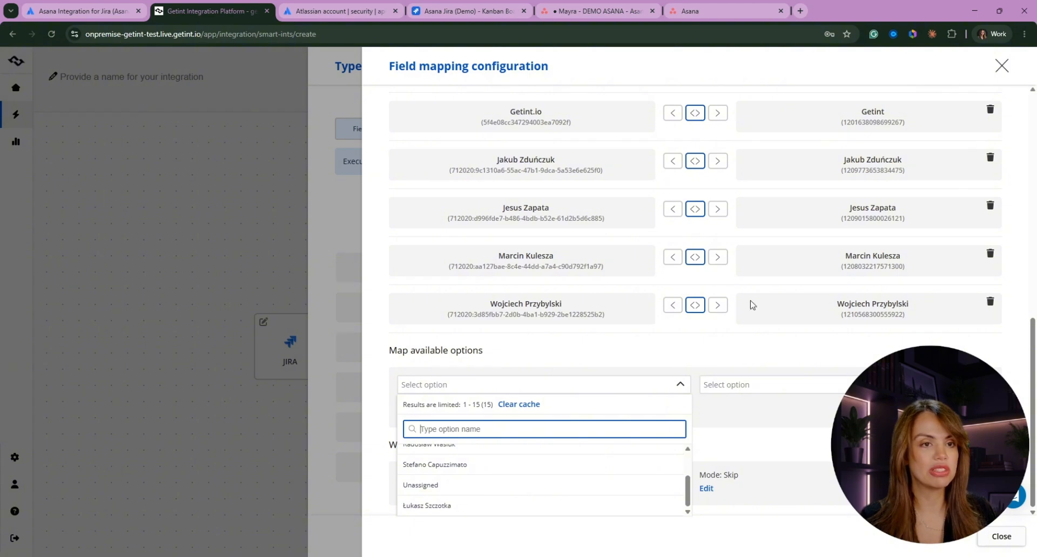
click(447, 505)
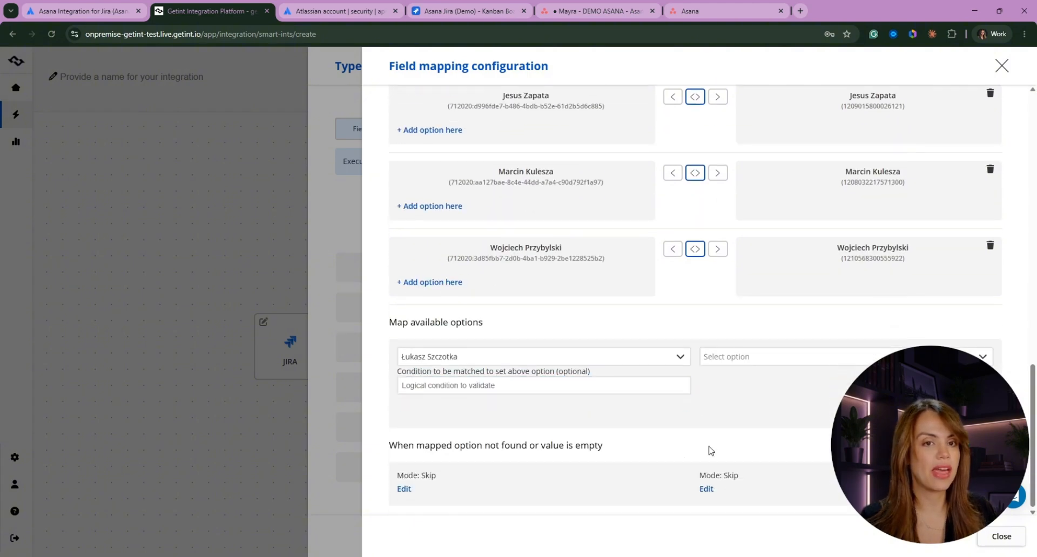
scroll(686, 461, up, 15)
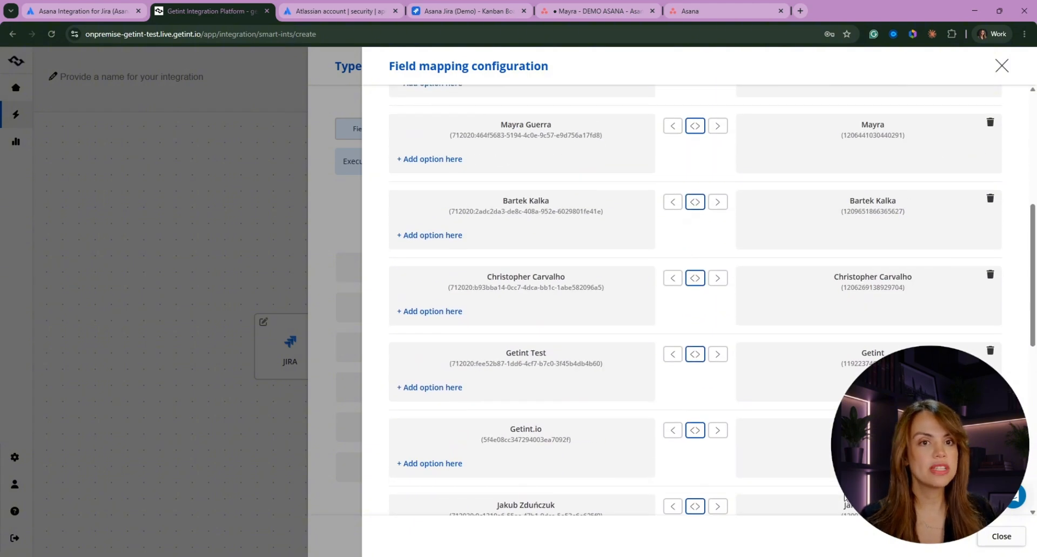
scroll(562, 352, up, 1)
click(322, 190)
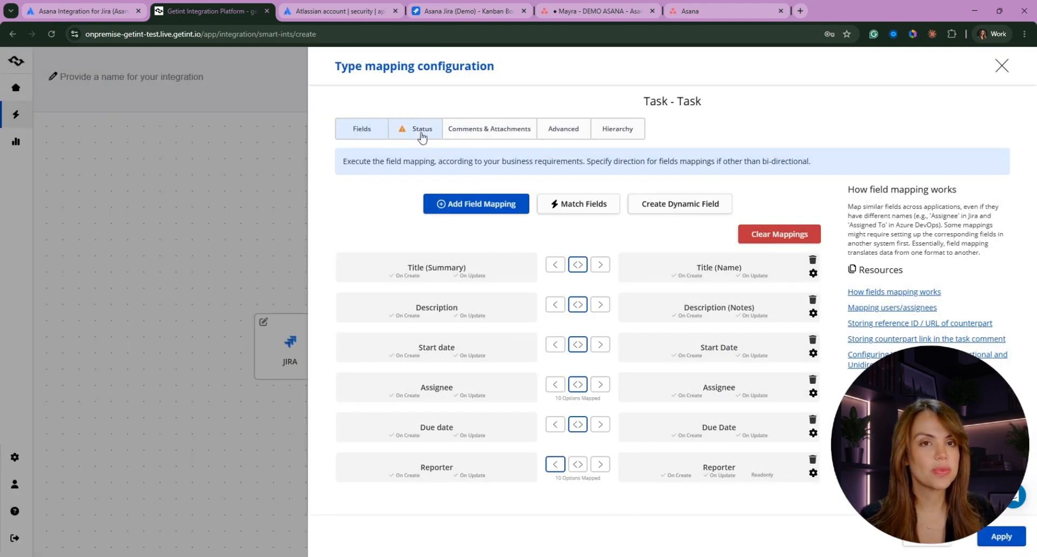
- On the Status tab, use the Asana Status field for item status
click(421, 133)
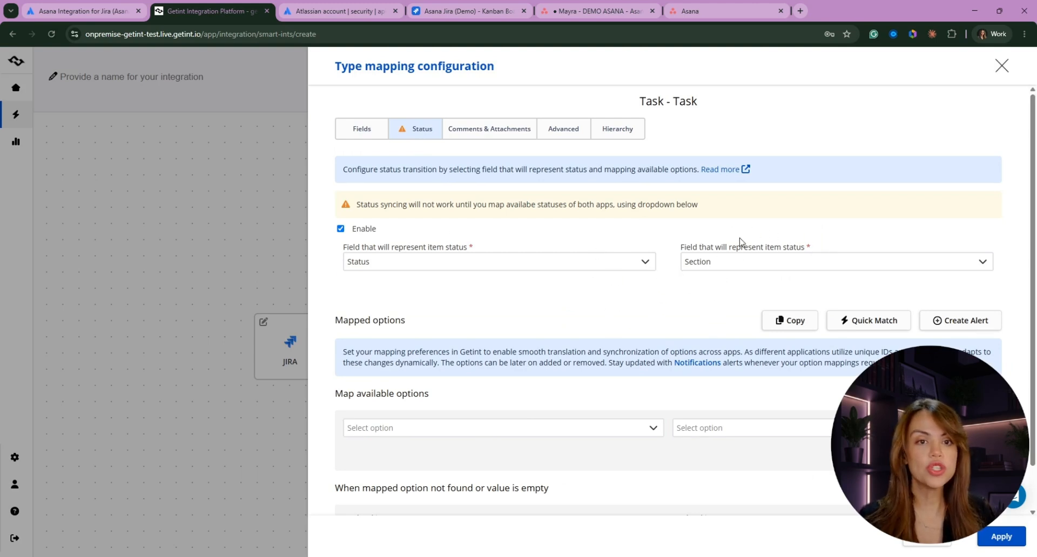
click(740, 263)
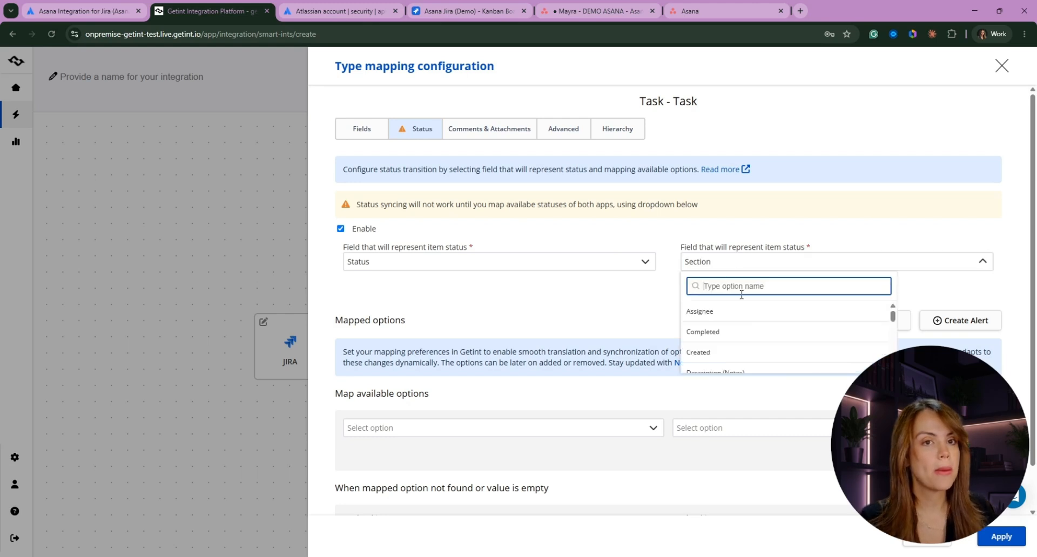
scroll(737, 324, down, 3)
scroll(735, 331, down, 4)
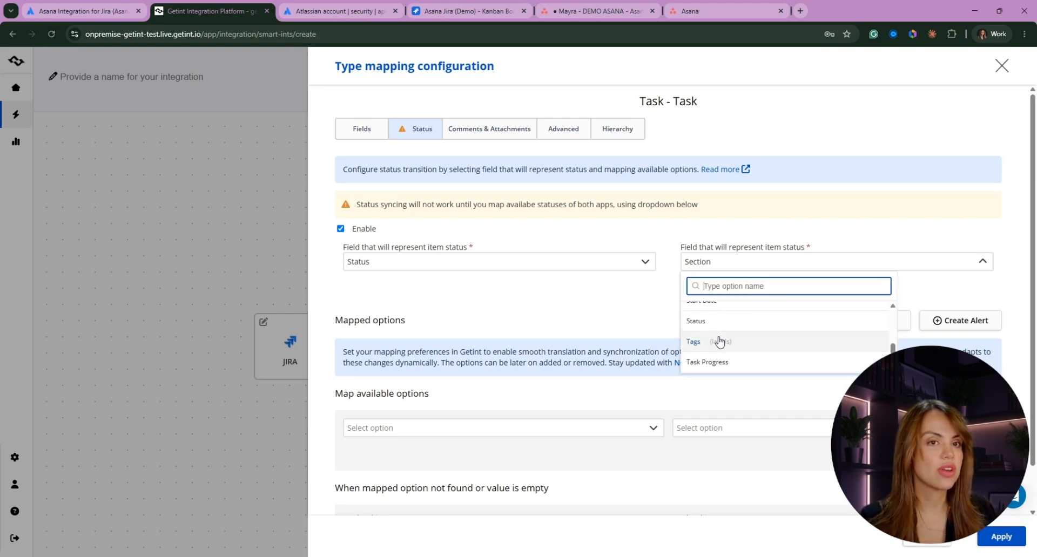
click(721, 329)
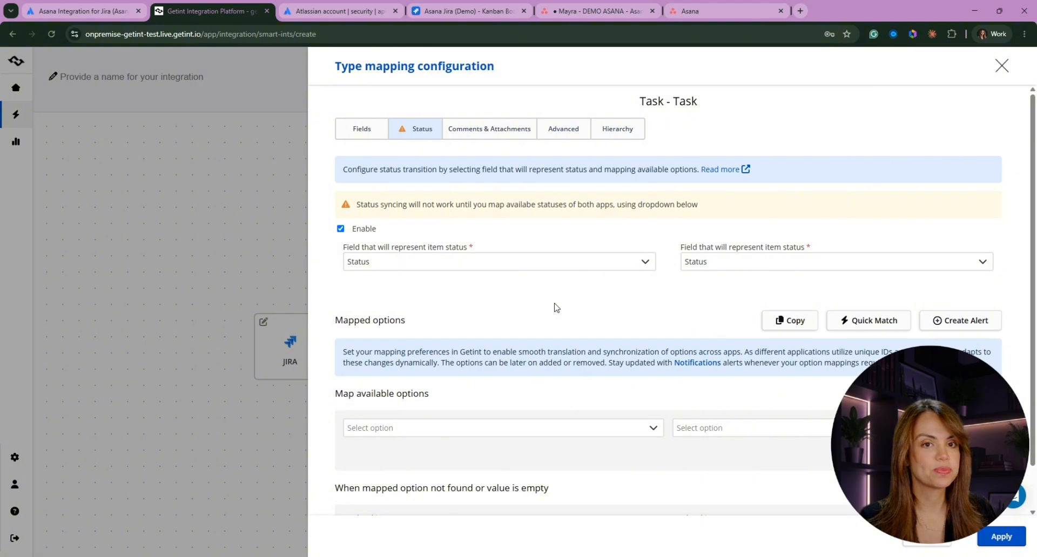
scroll(561, 375, down, 1)
- Map Jira To Do to Asana To Do and Jira Done to Asana Done
click(398, 381)
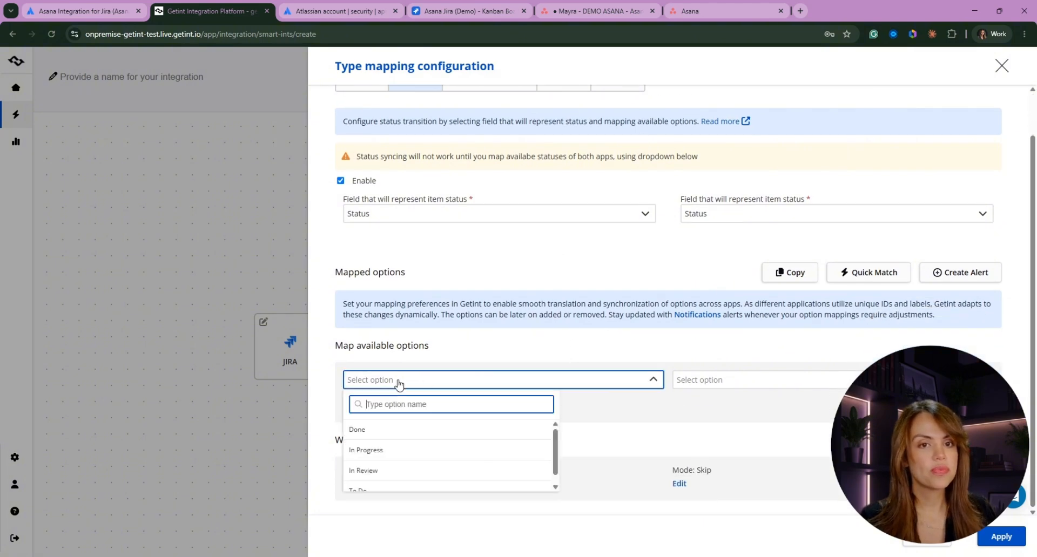
scroll(406, 467, down, 2)
click(372, 489)
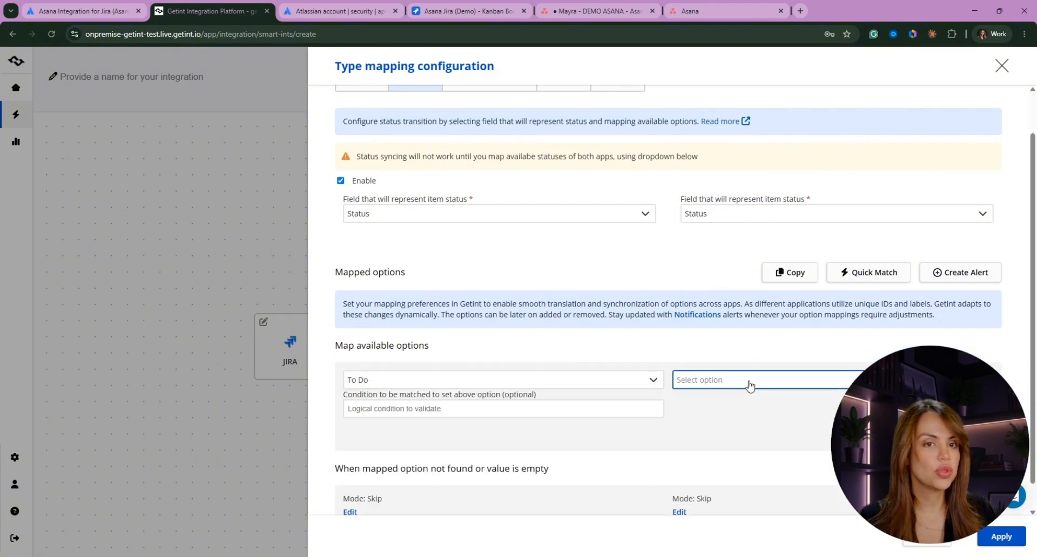
click(748, 381)
click(700, 470)
click(422, 460)
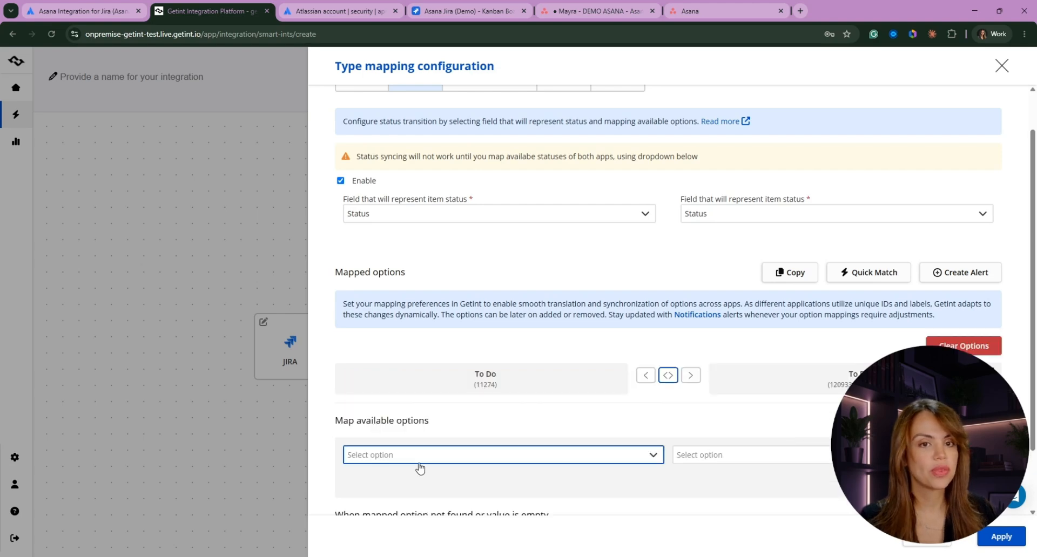
click(378, 508)
click(711, 483)
scroll(710, 475, down, 2)
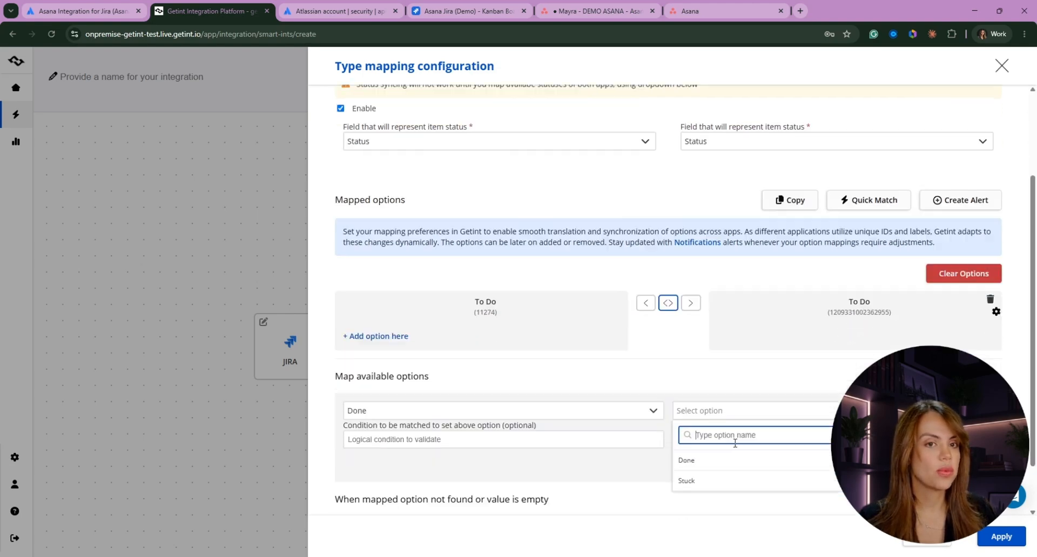
click(717, 406)
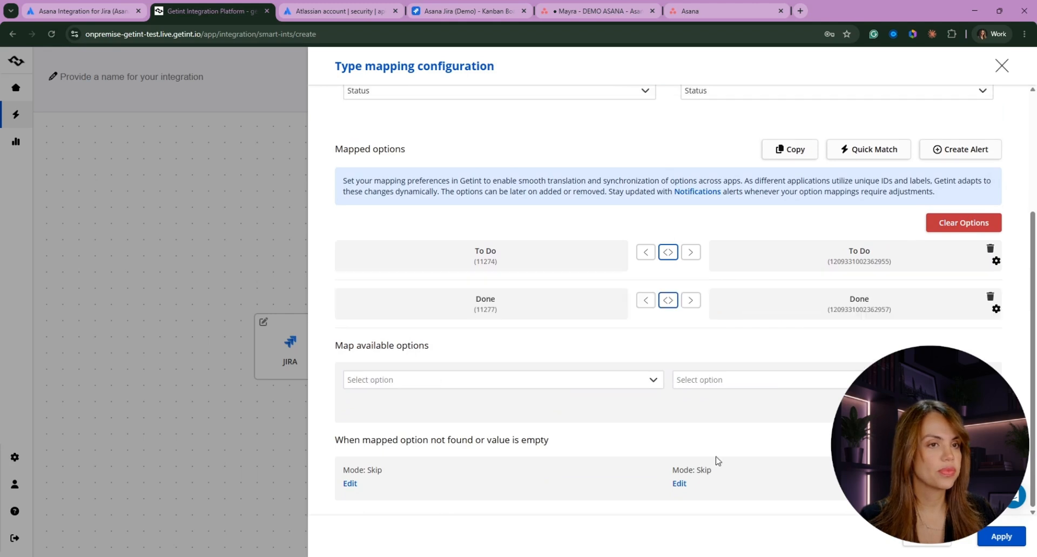
- Map Jira In Review and In Progress together to Asana Stuck
click(495, 379)
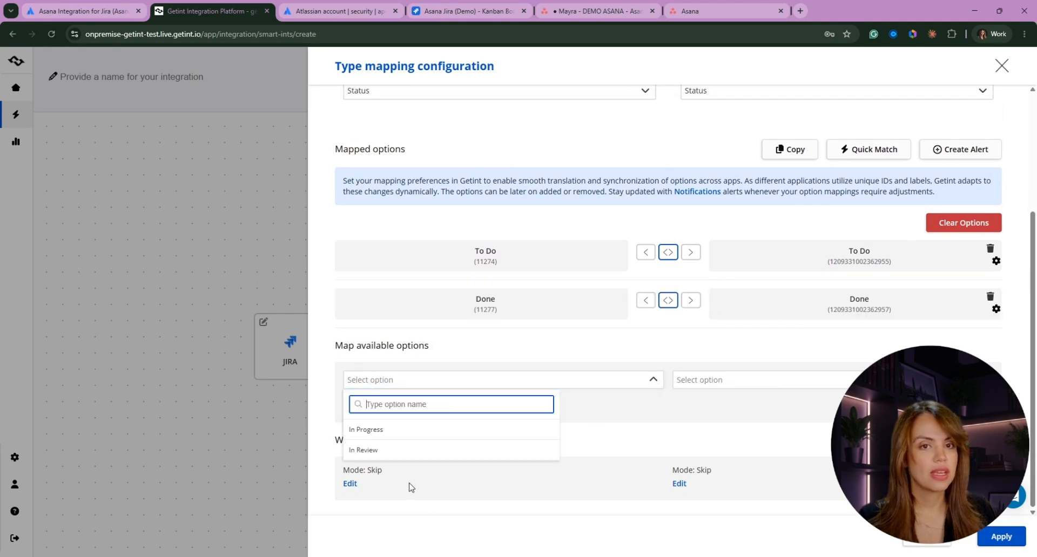
click(392, 454)
click(719, 435)
click(746, 486)
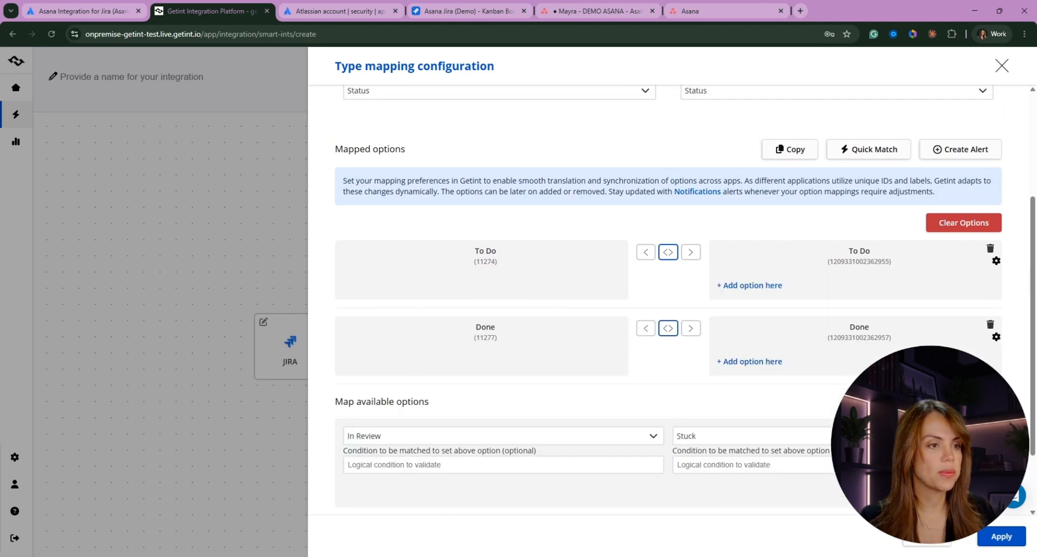
scroll(626, 302, down, 1)
click(479, 381)
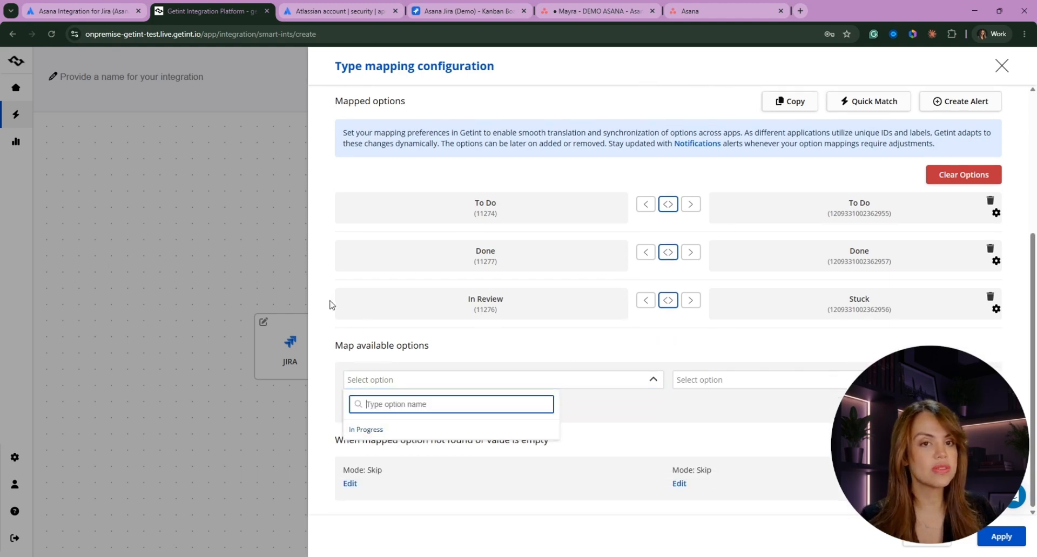
click(814, 380)
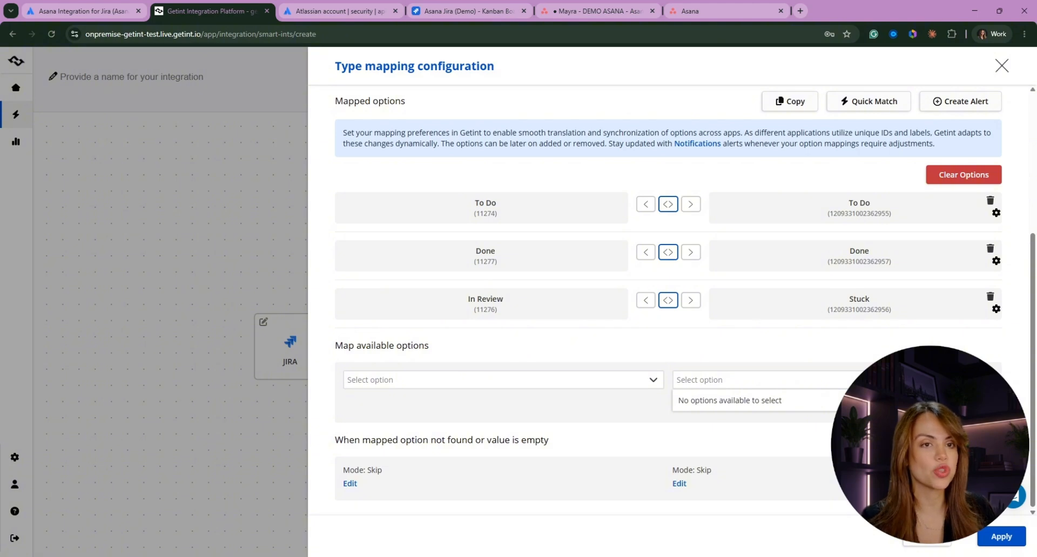
click(484, 420)
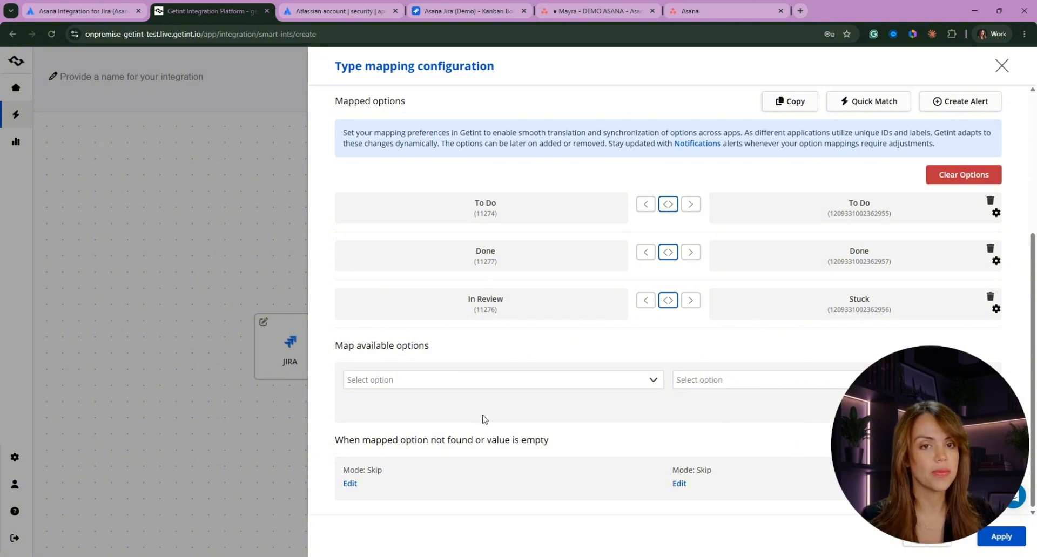
click(416, 381)
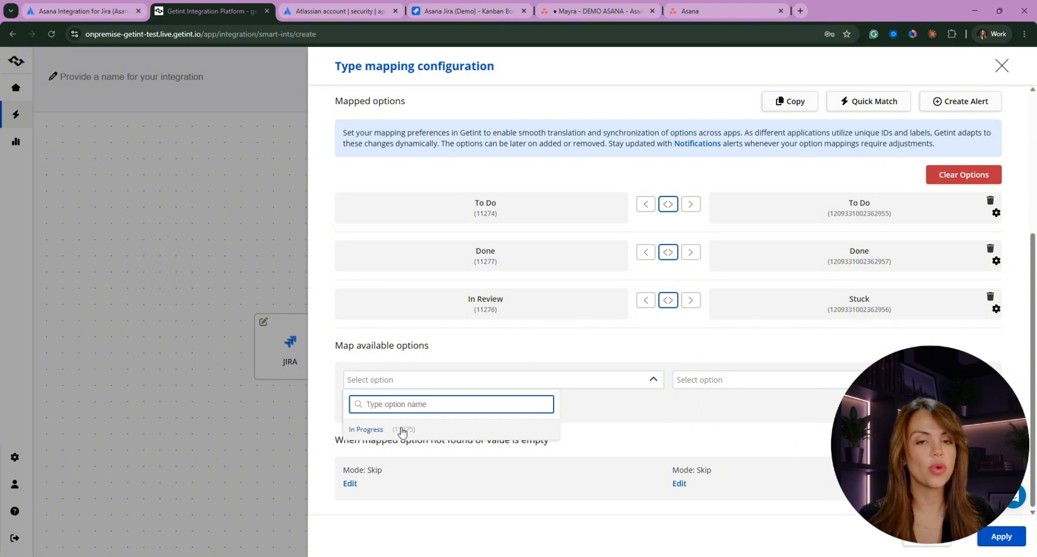
click(381, 430)
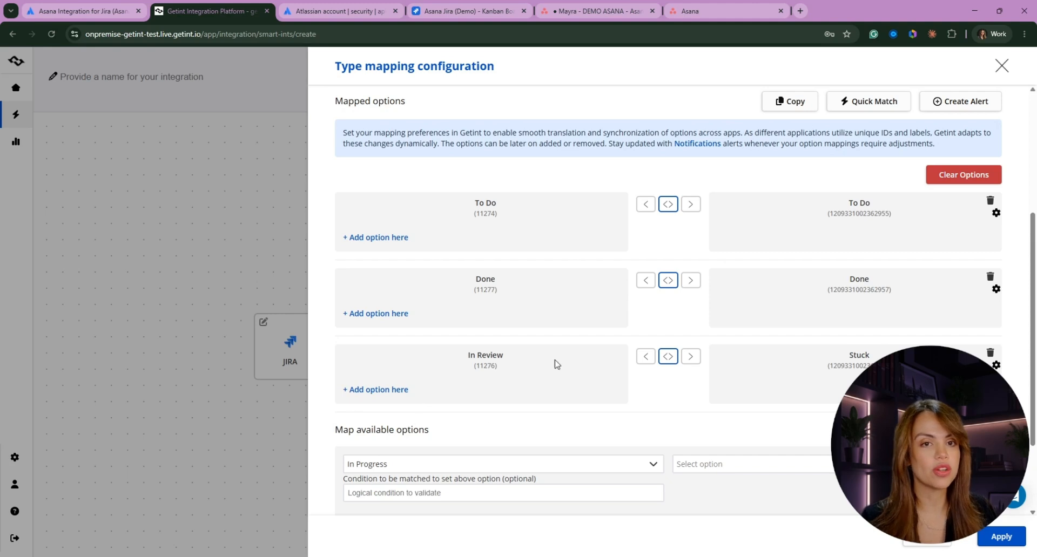
click(377, 390)
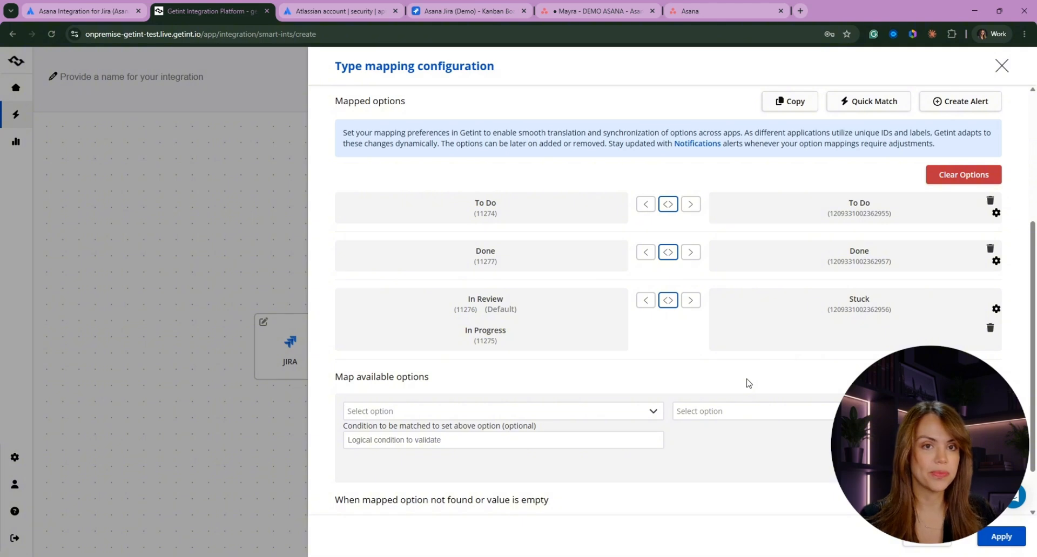
- Try one-way directions on the status mappings, then restore all three to two-way
click(691, 302)
click(691, 253)
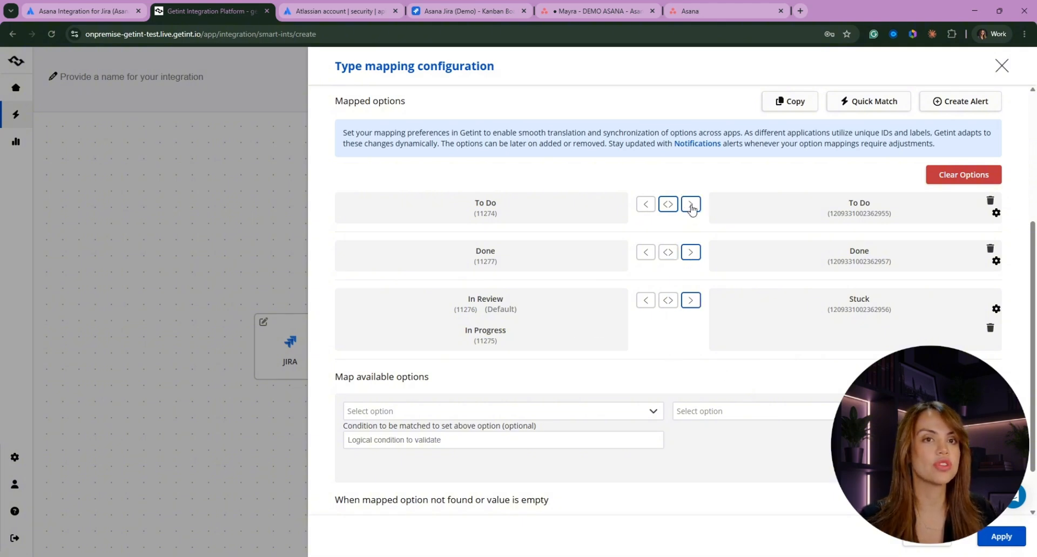
click(669, 204)
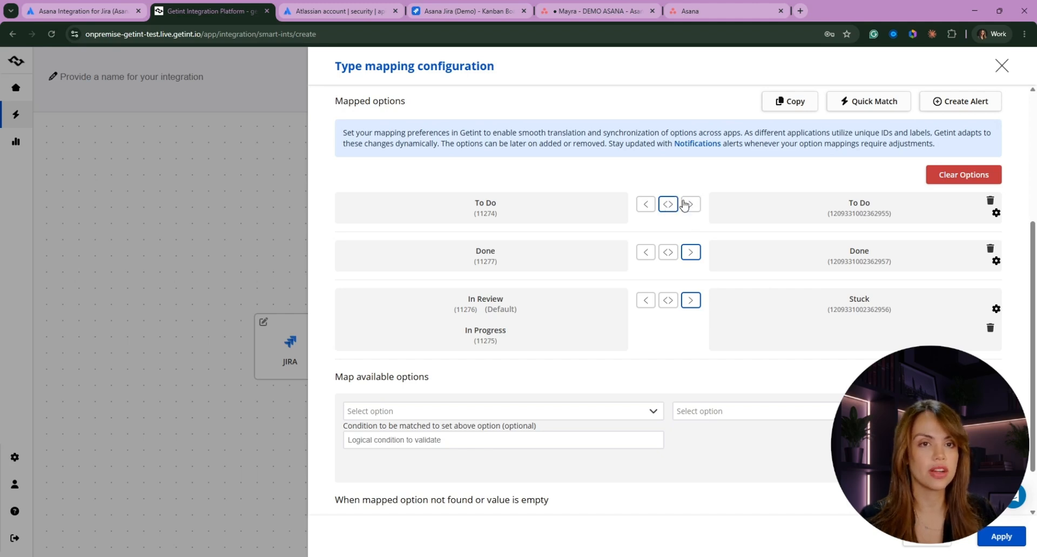
click(691, 204)
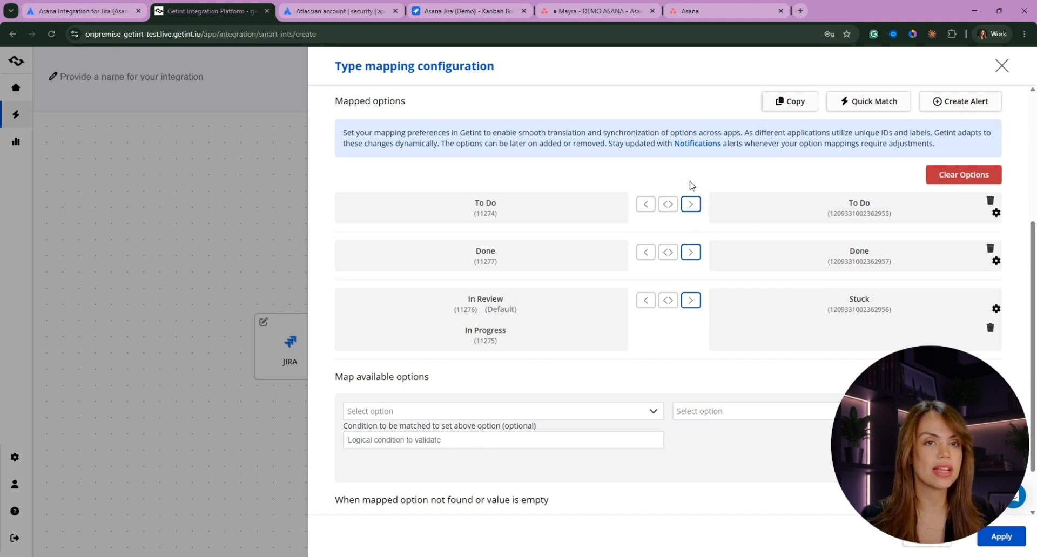
click(668, 204)
click(668, 252)
click(668, 300)
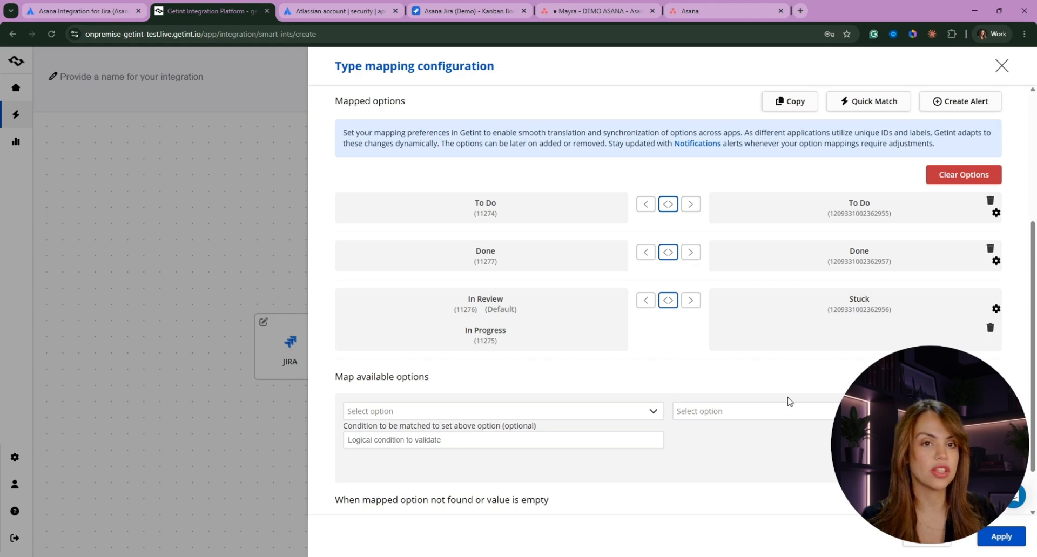
scroll(543, 481, down, 1)
scroll(540, 485, up, 5)
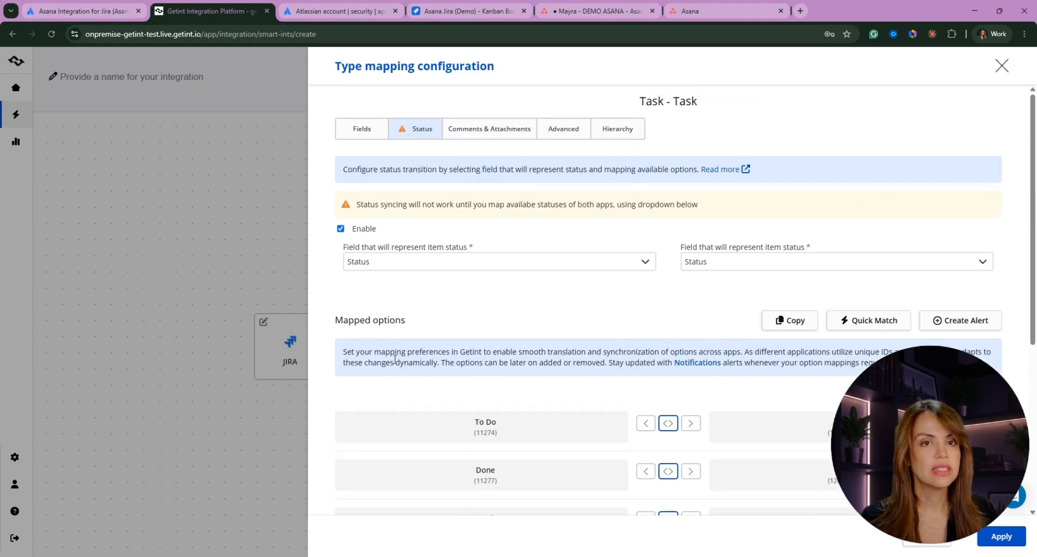
click(491, 134)
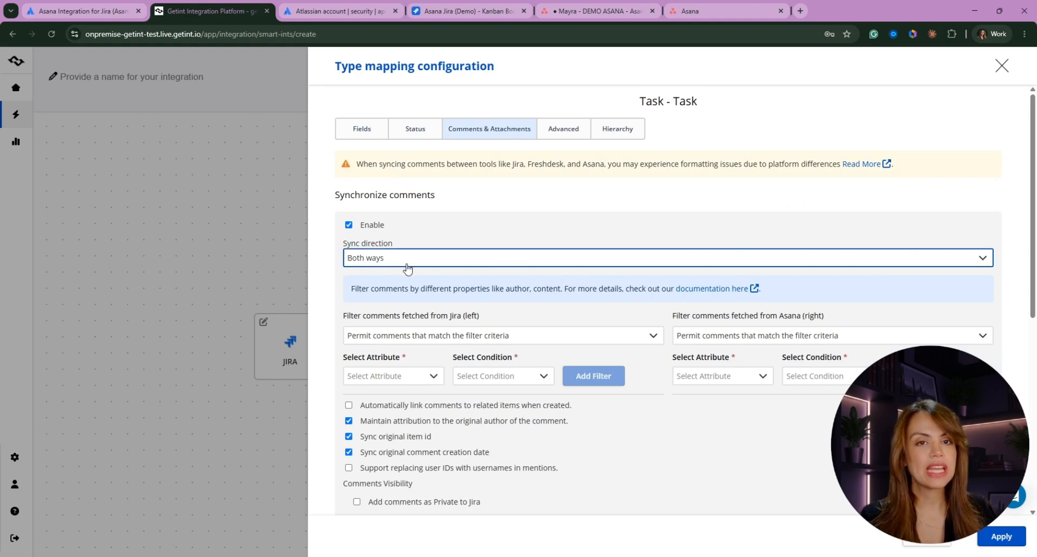
click(385, 258)
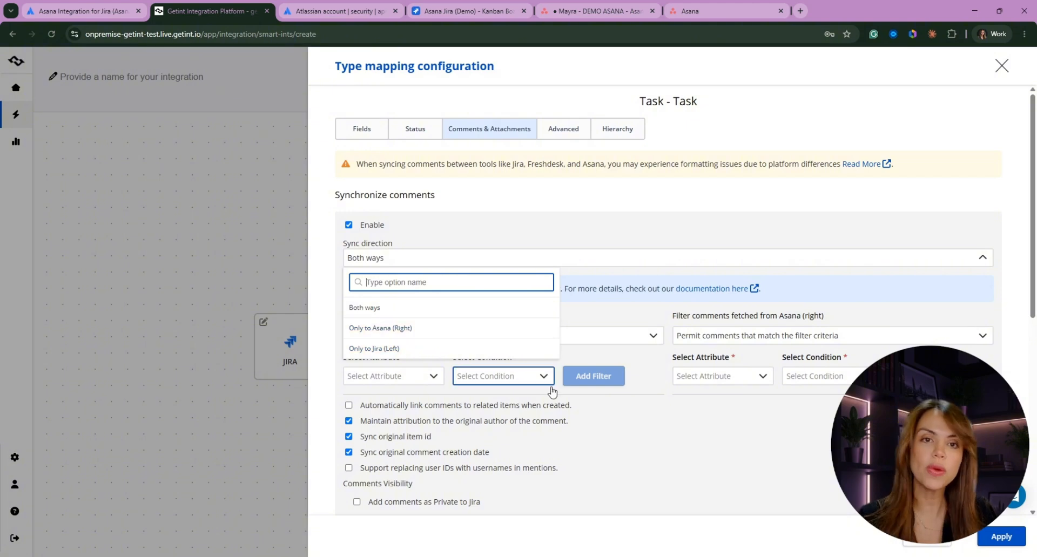
click(670, 448)
scroll(386, 294, down, 2)
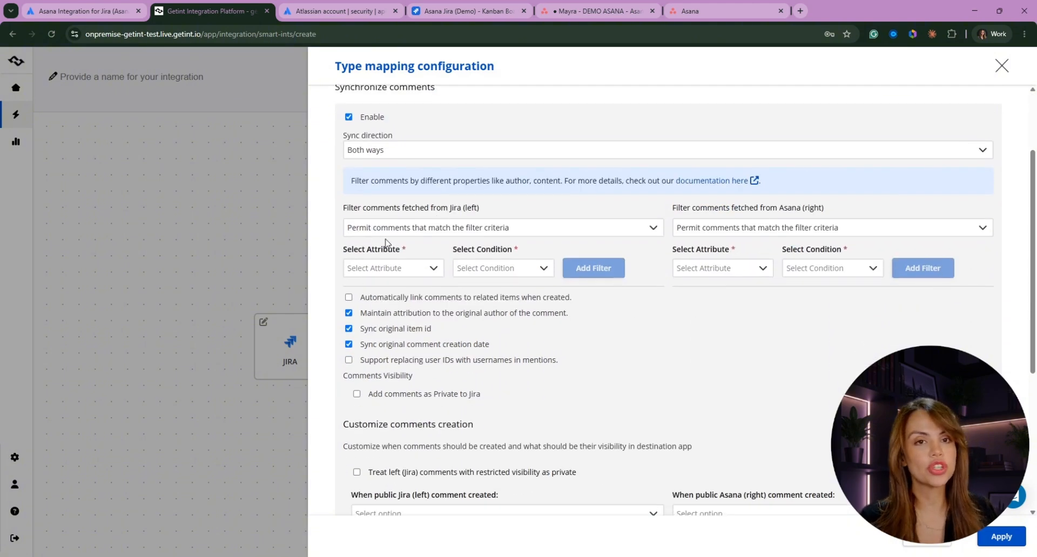
click(377, 274)
click(749, 342)
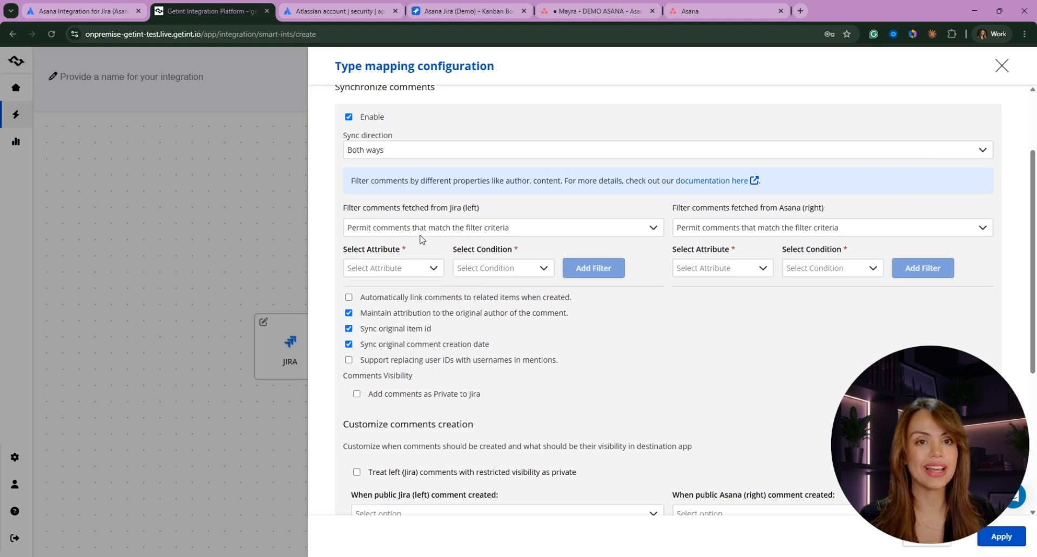
click(427, 234)
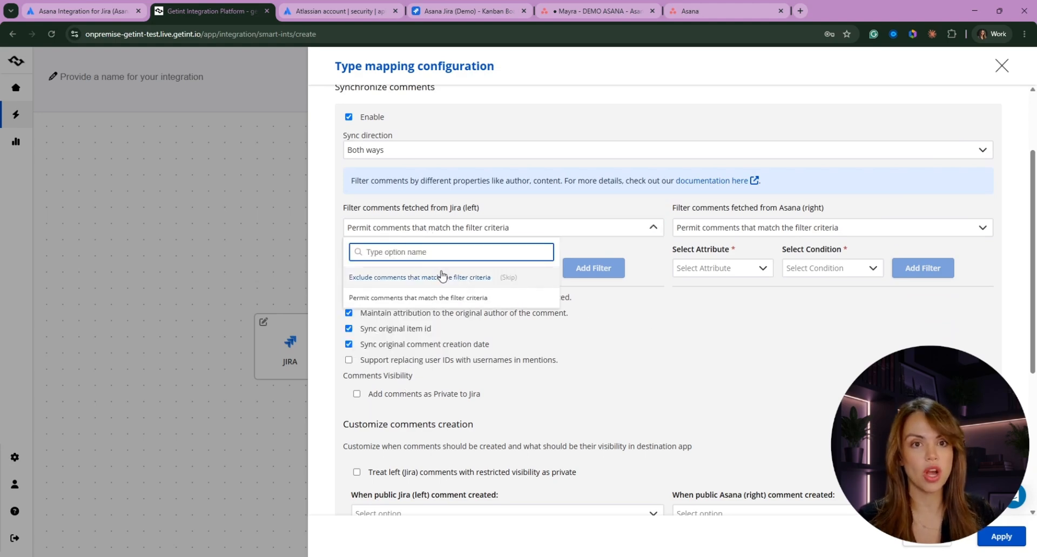
click(604, 318)
click(384, 269)
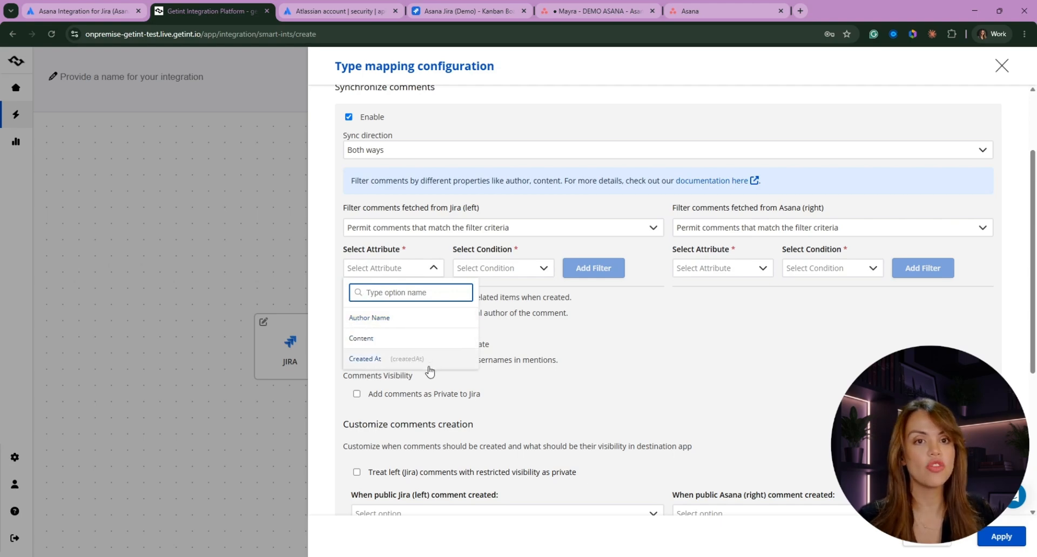
click(733, 361)
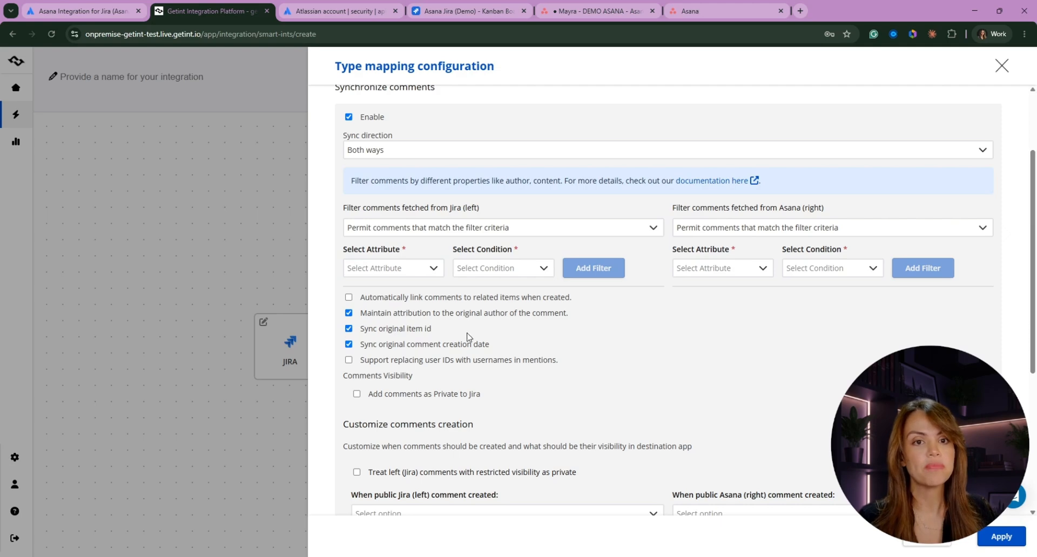
scroll(452, 354, down, 3)
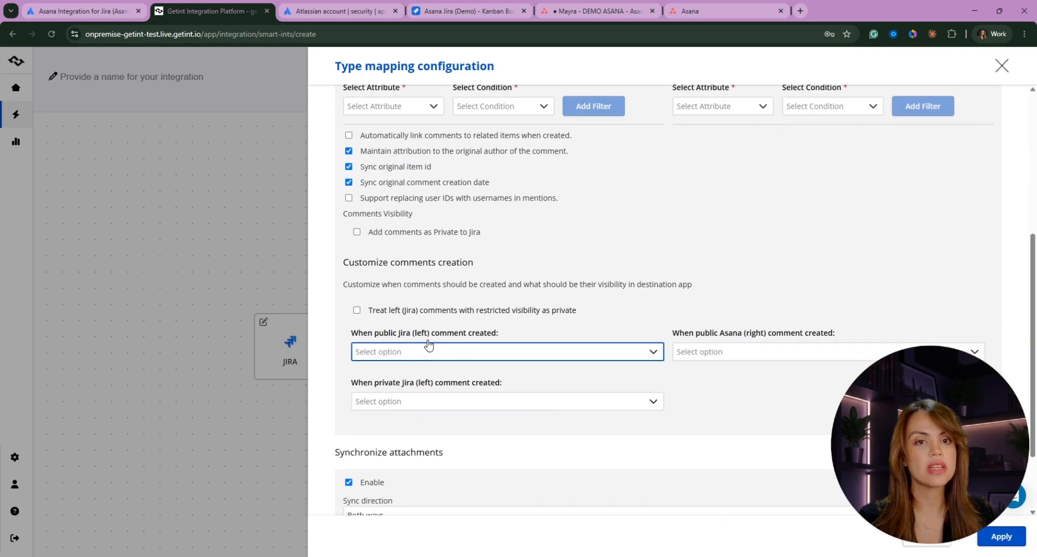
click(397, 351)
click(699, 380)
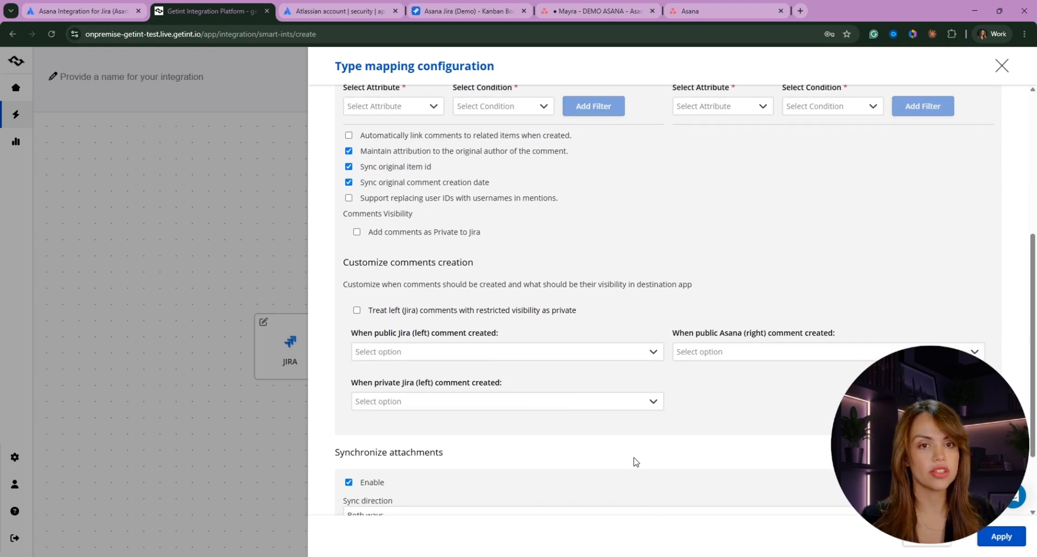
scroll(398, 319, up, 3)
scroll(399, 319, down, 3)
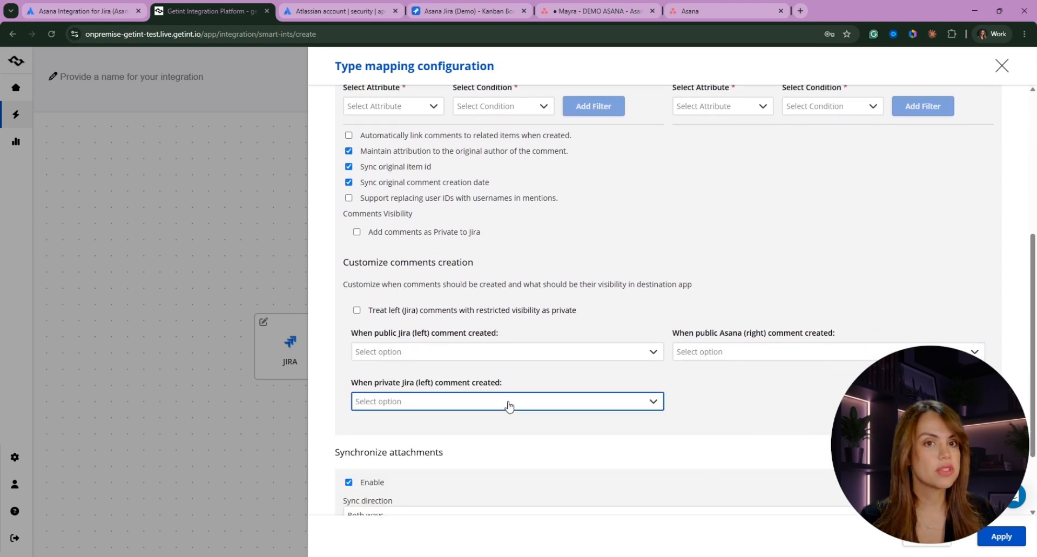
scroll(752, 301, down, 2)
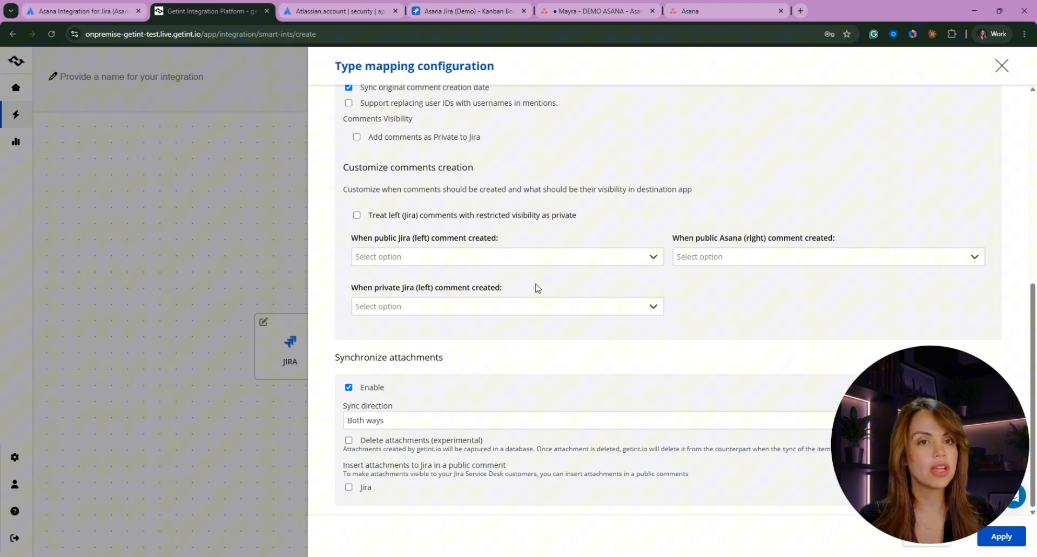
click(556, 256)
click(765, 285)
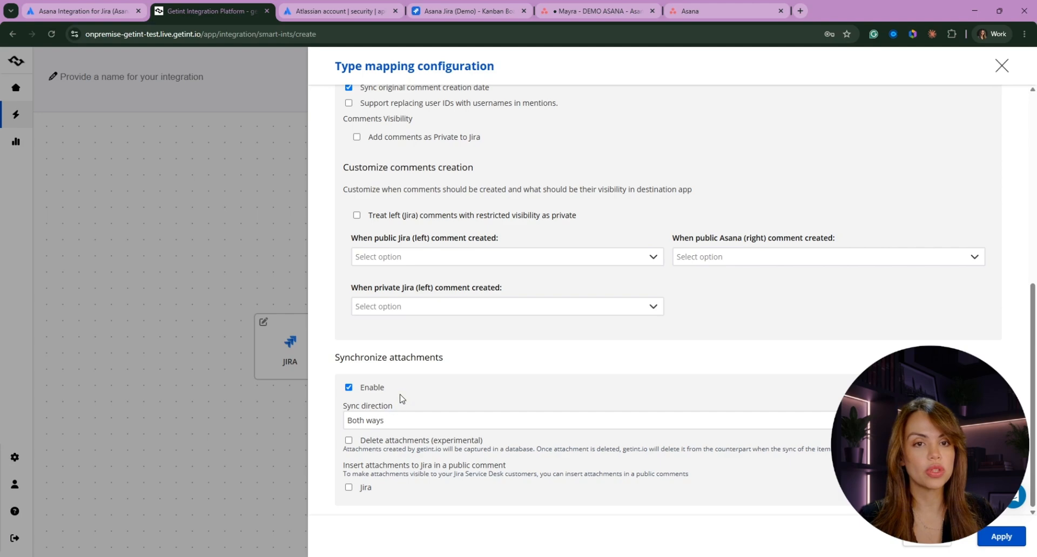
scroll(580, 434, up, 7)
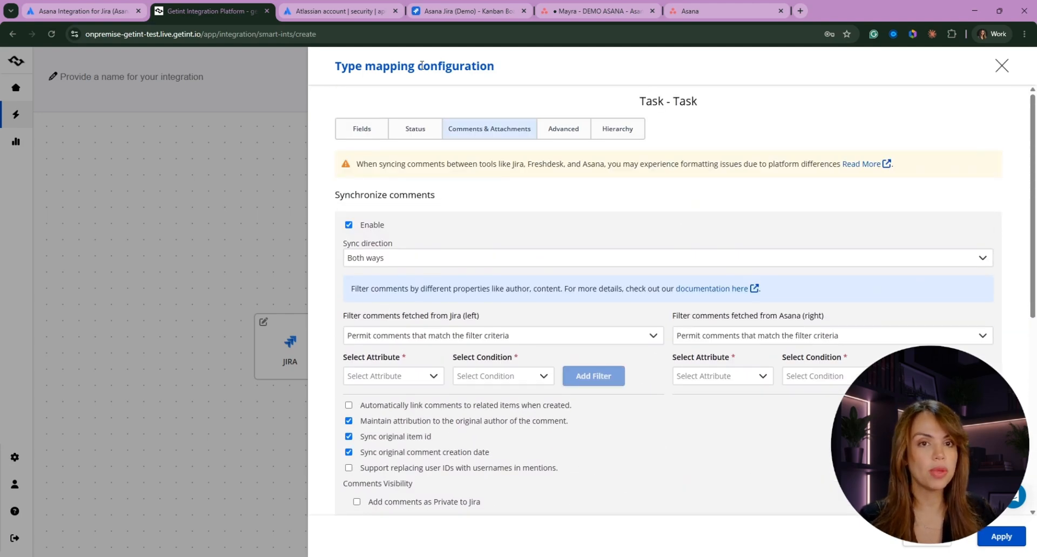
- Apply the Task mapping settings, then delete the Subtask–Sub-Task type mapping
click(1013, 539)
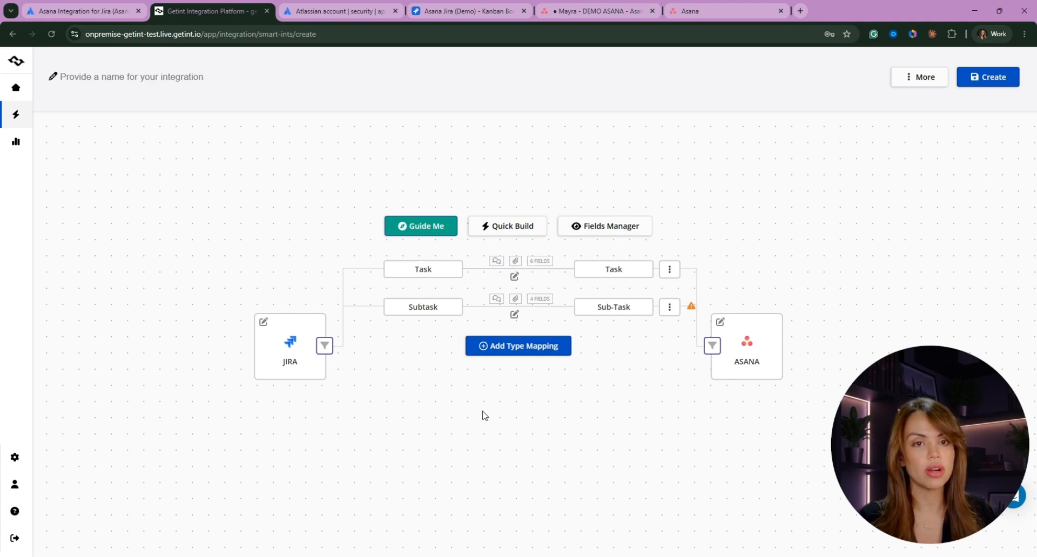
click(673, 312)
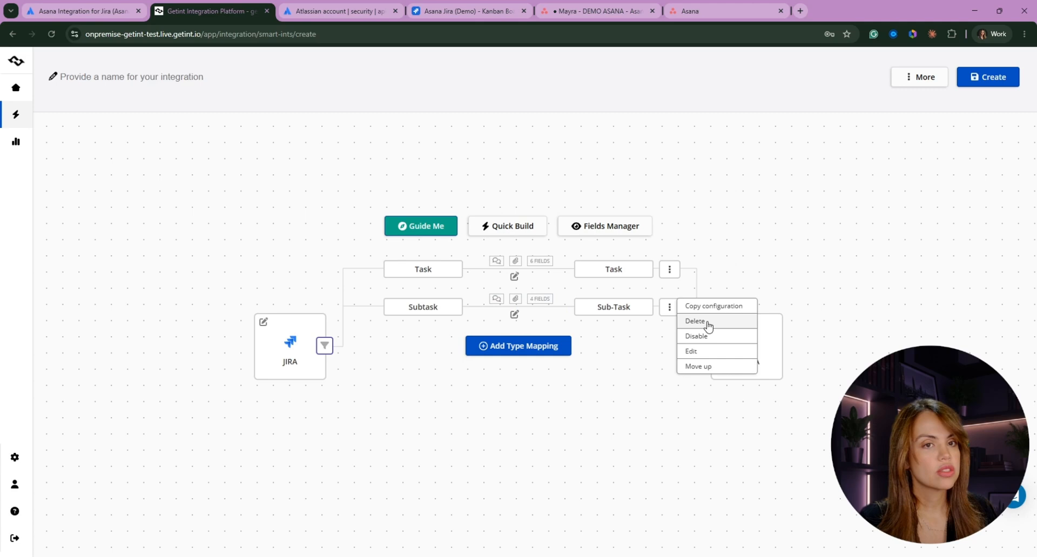
click(702, 327)
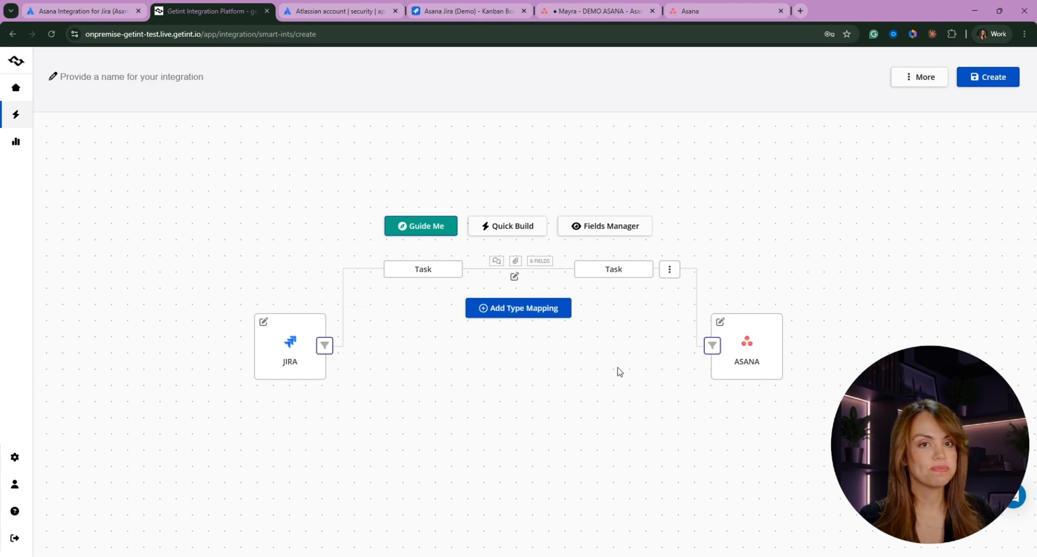
- Enter DEMO ASANA as the integration's name and confirm it
click(159, 76)
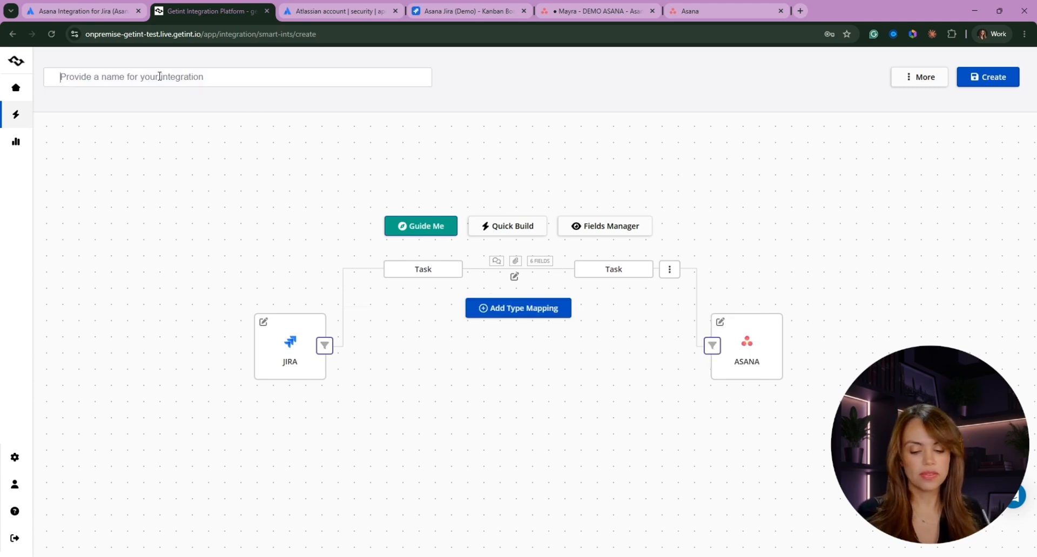
text(de)
key(BackSpace)
key(BackSpace)
key(BackSpace)
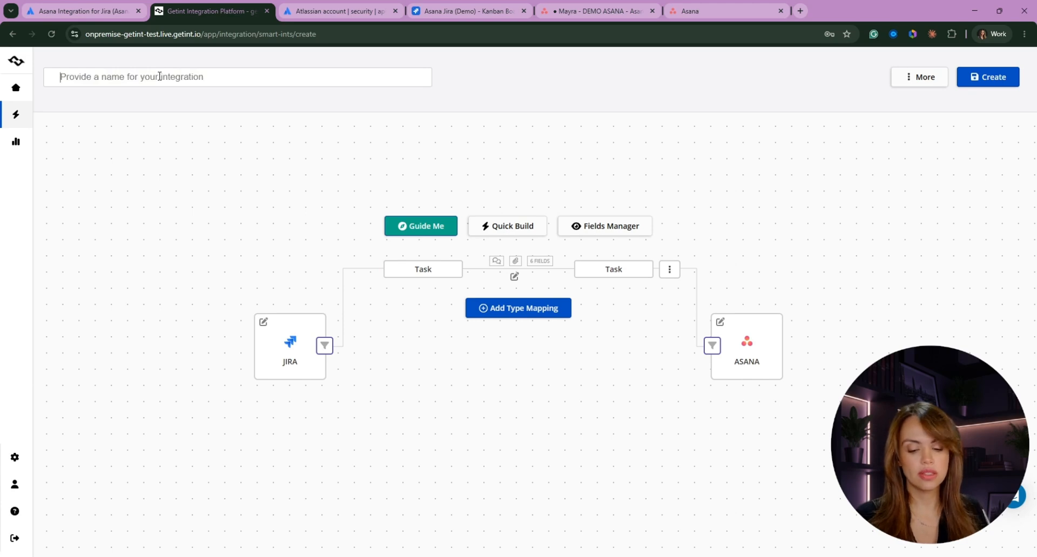
text(DEMO ASANA)
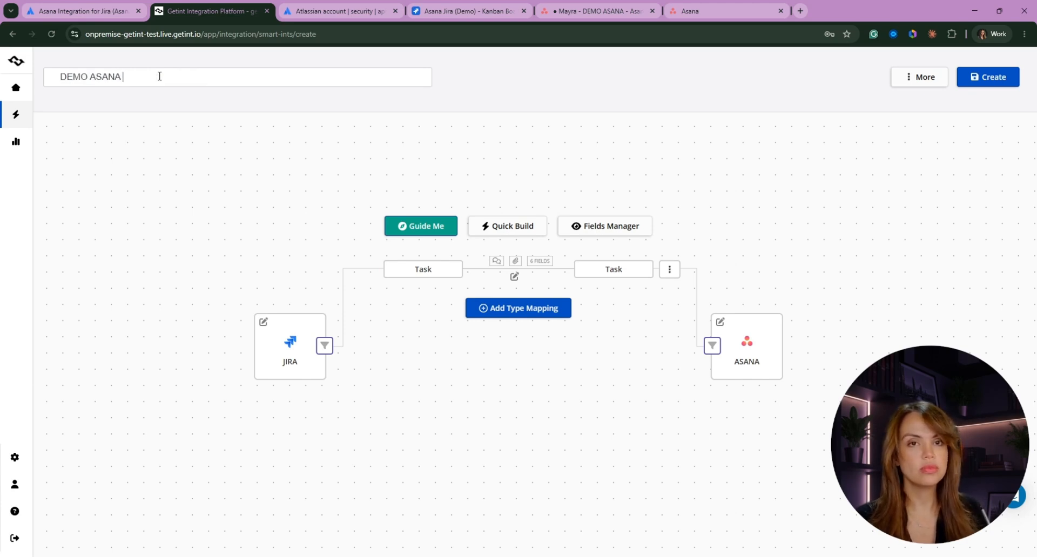
click(514, 103)
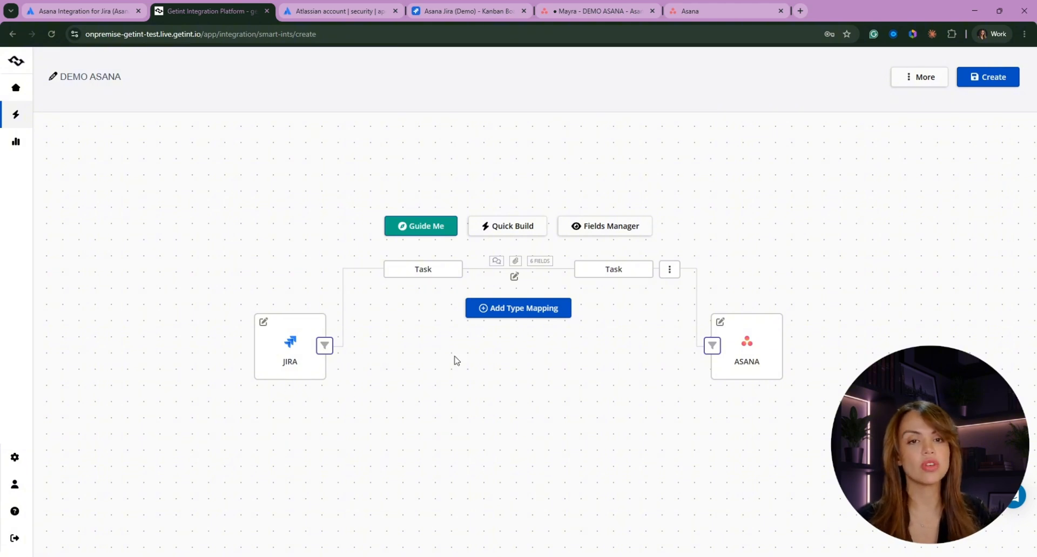
- Add a Jira items filter requiring Labels contains SYNC, and apply it
click(325, 347)
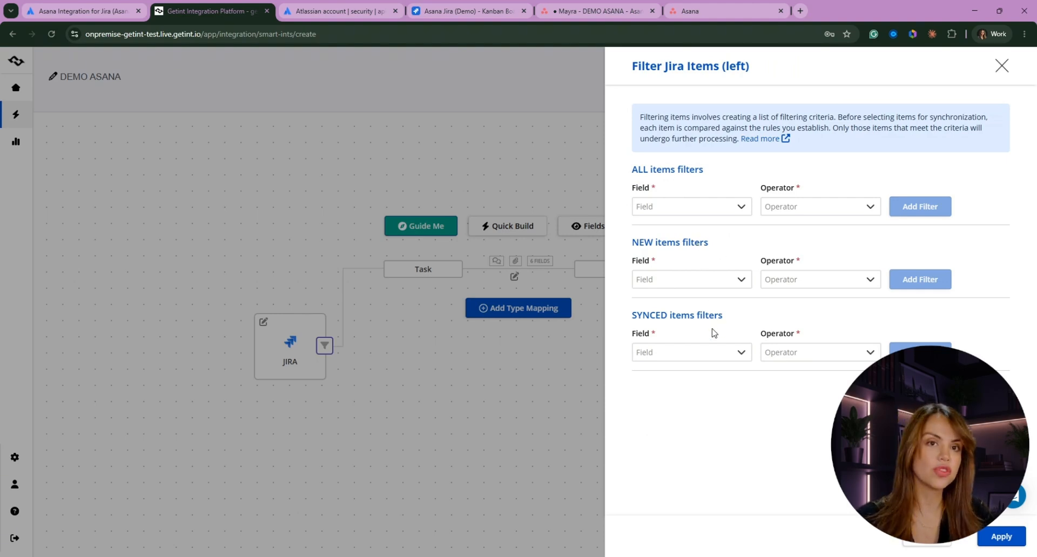
click(661, 206)
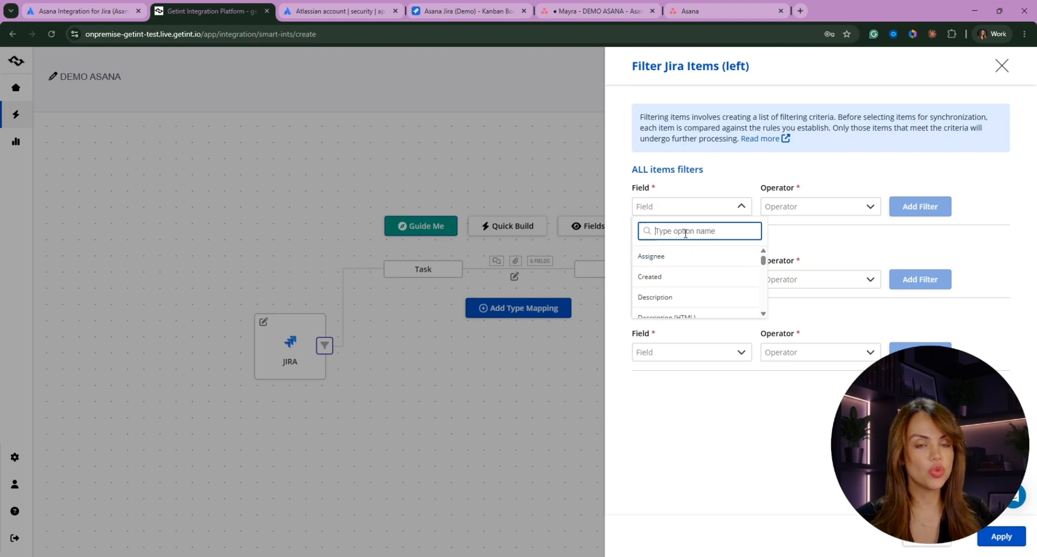
text(LABEL)
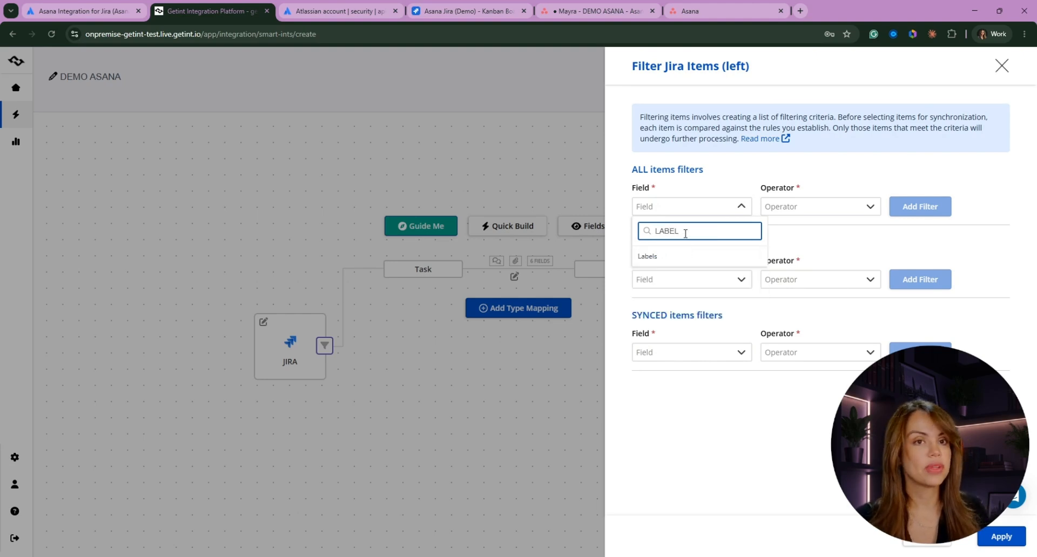
click(689, 254)
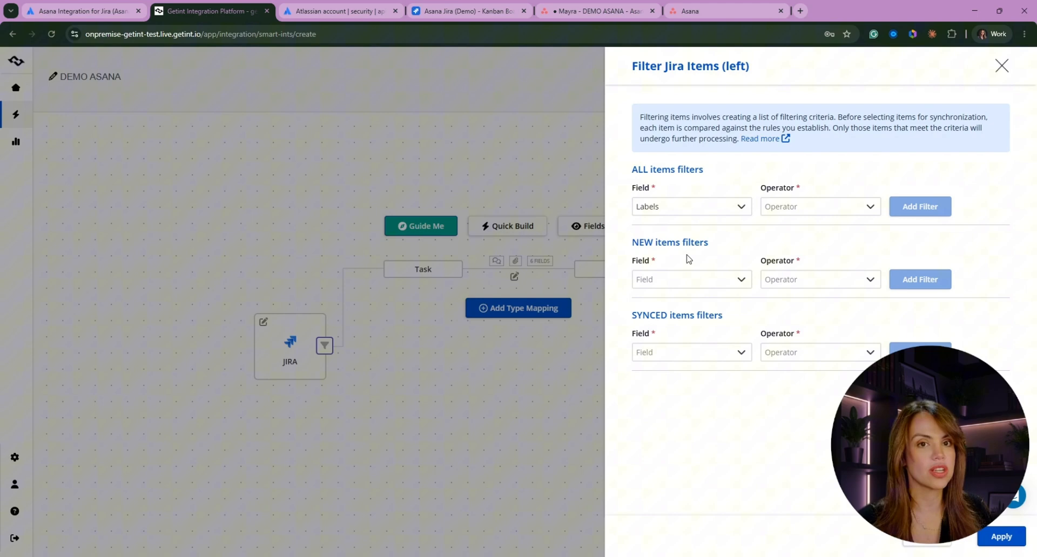
click(794, 204)
click(794, 261)
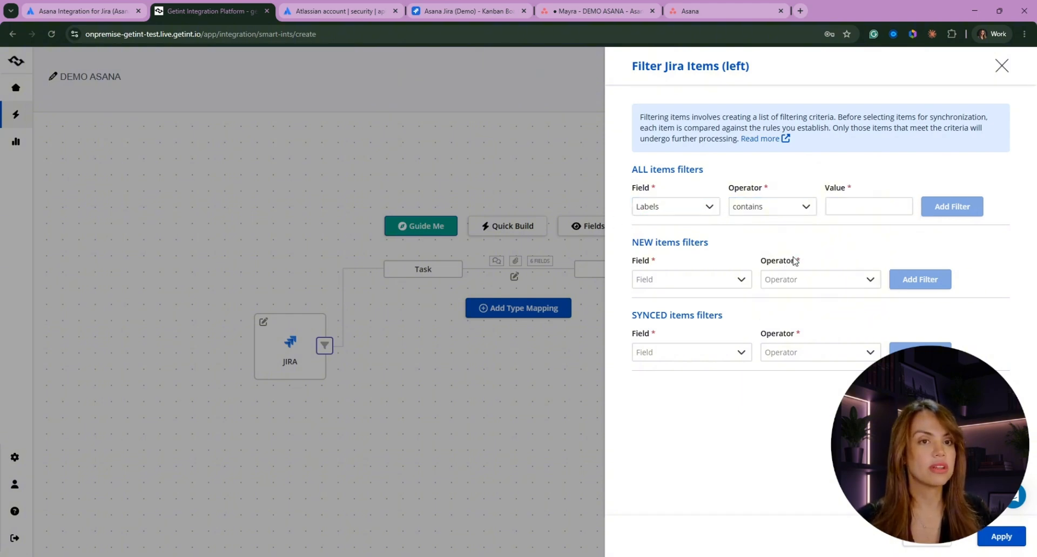
click(835, 209)
text(SYNC)
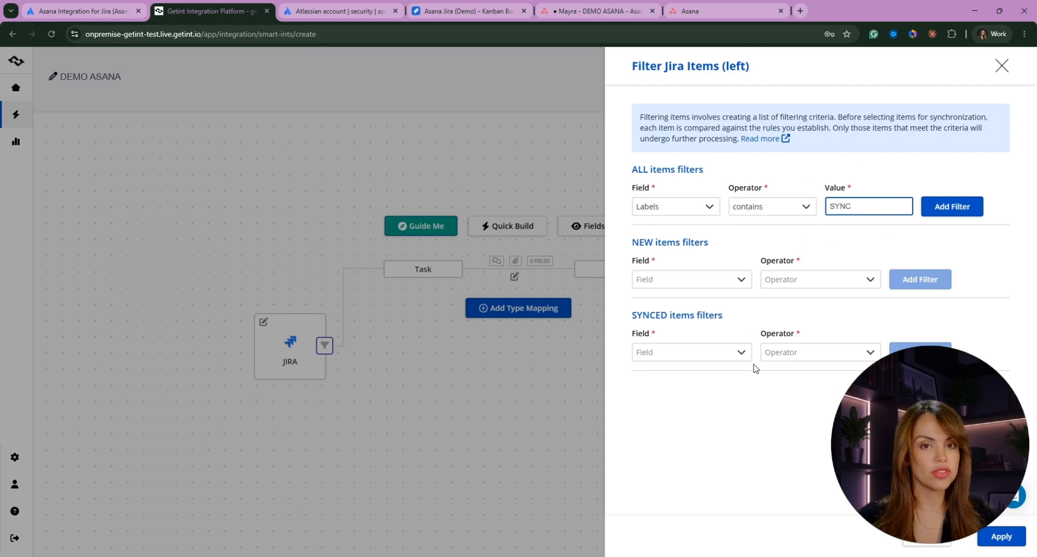
click(599, 366)
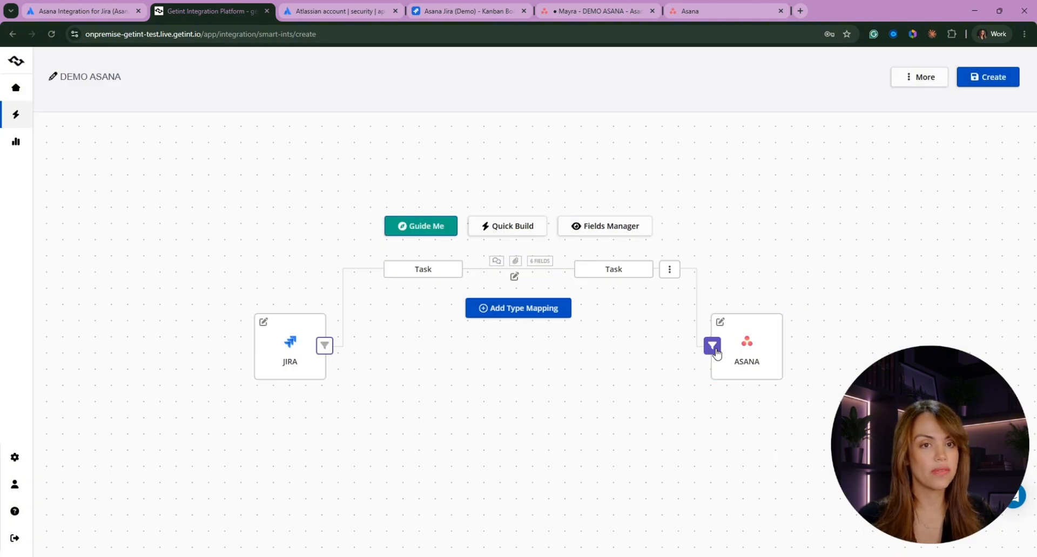
- Leave the Asana filter unchanged, create the DEMO ASANA integration, and view its latest runs
click(714, 346)
click(539, 399)
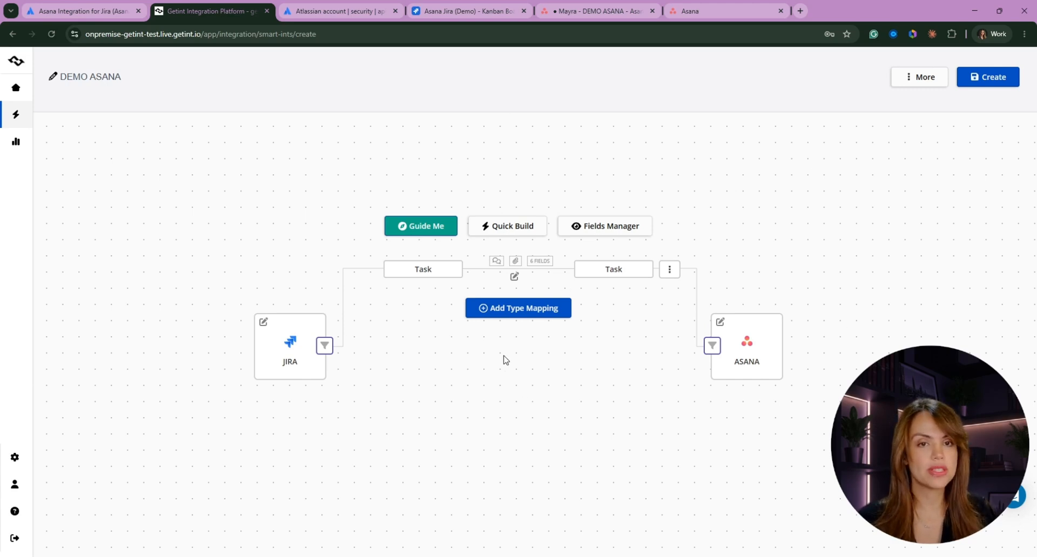
click(989, 79)
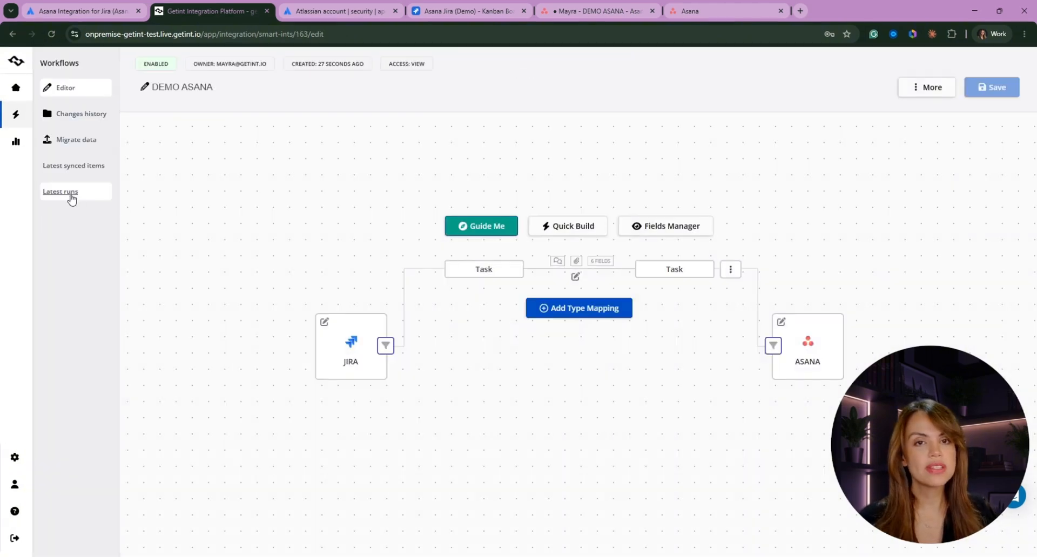
click(75, 197)
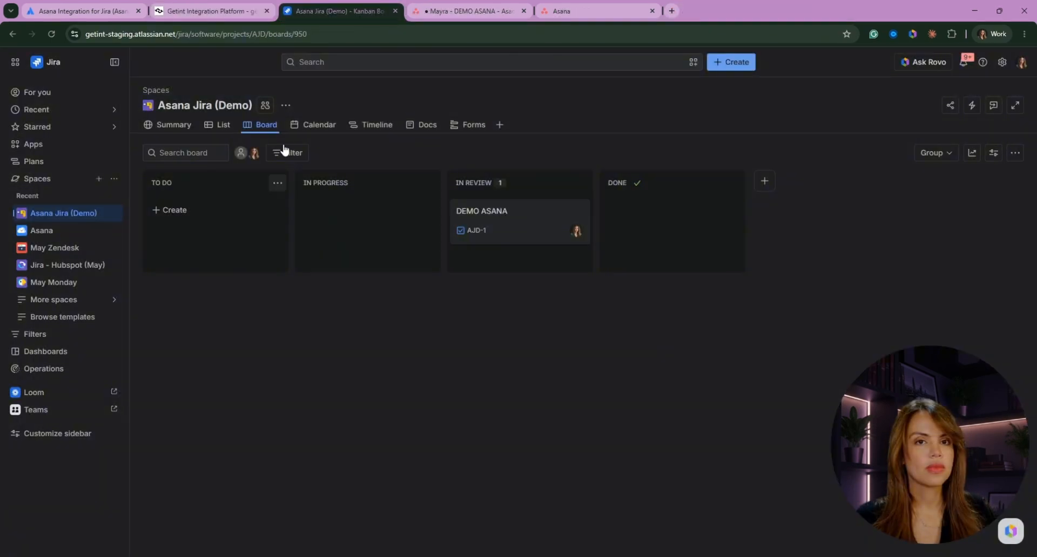
- Start a new task from the Asana Jira (Demo) board with + Create
click(731, 62)
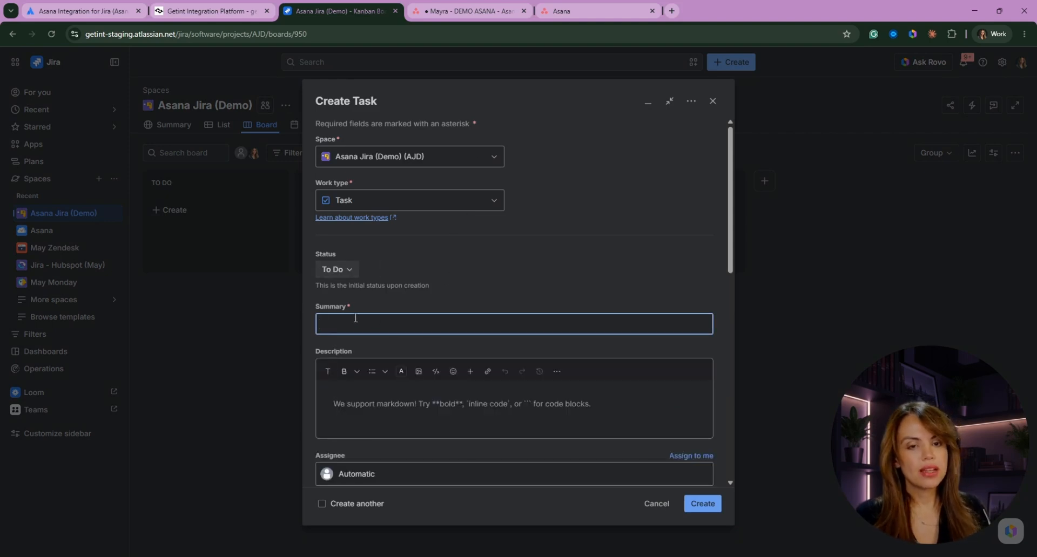
- Enter summary DEMO TESTING MAY and description HELLO WORLD for the new task
text(a)
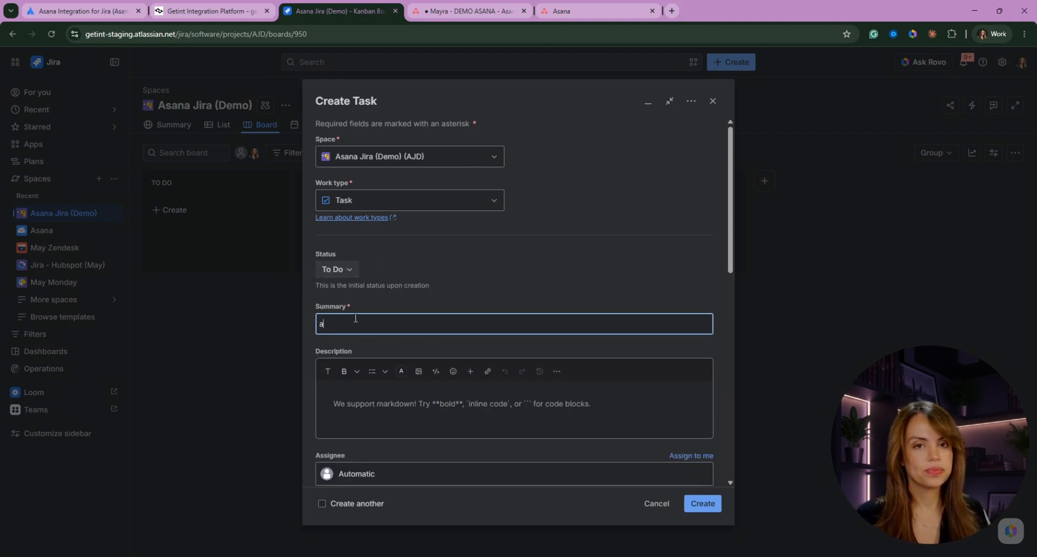
key(BackSpace)
text(m)
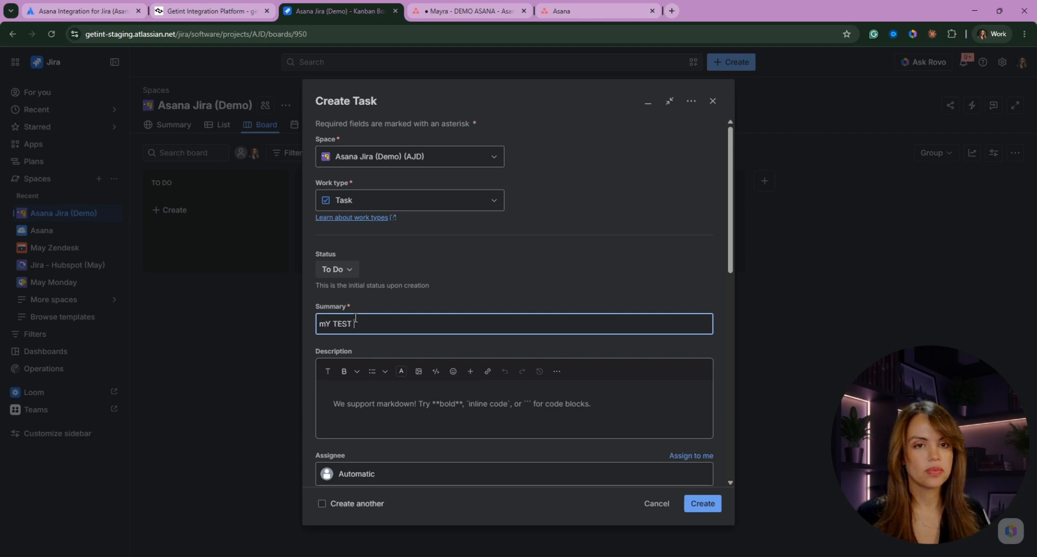
text(Y TEST)
key(BackSpace)
key(BackSpace)
key(BackSpace)
key(BackSpace)
key(BackSpace)
key(BackSpace)
key(BackSpace)
text(DEMO)
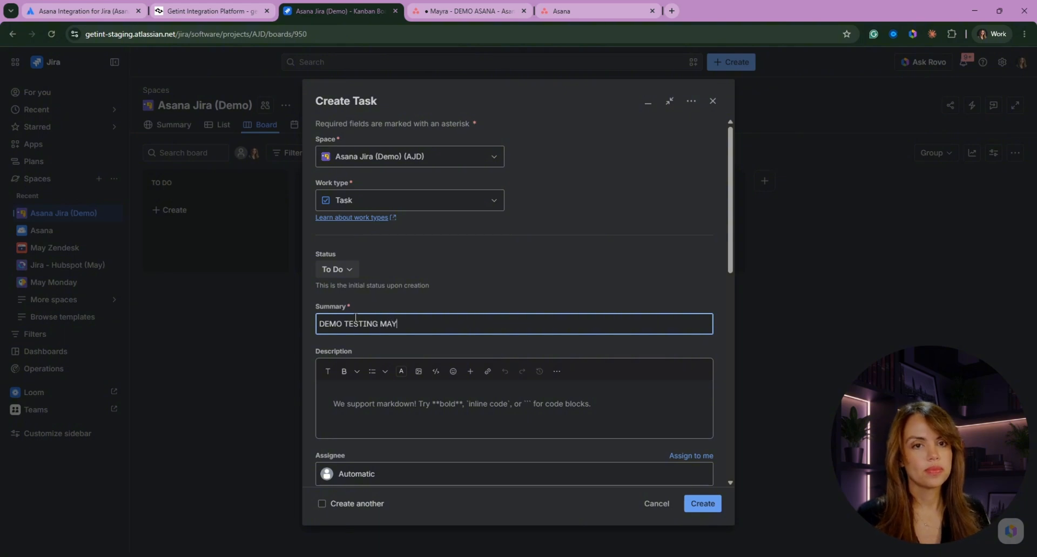
click(389, 398)
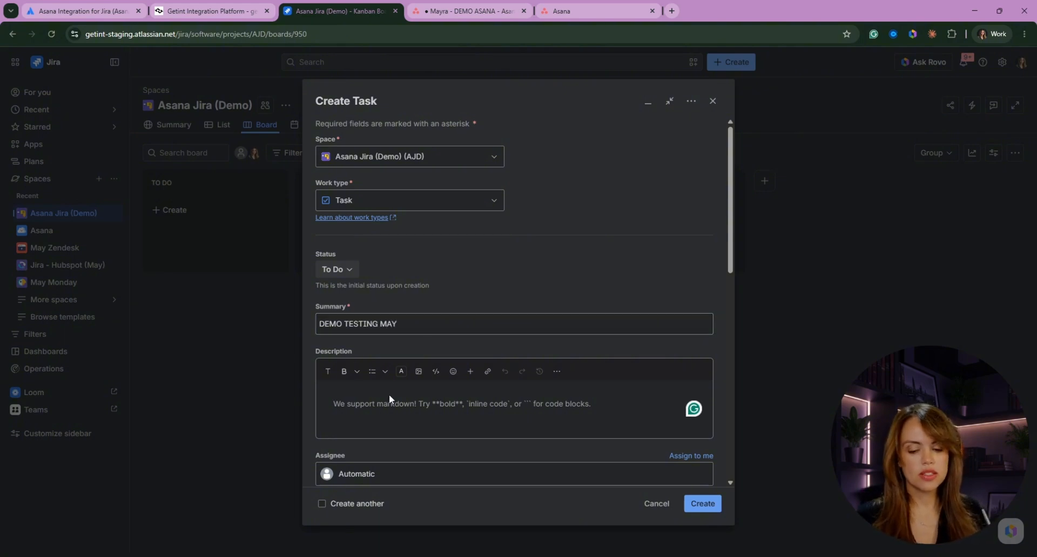
text(HELLO WORLD)
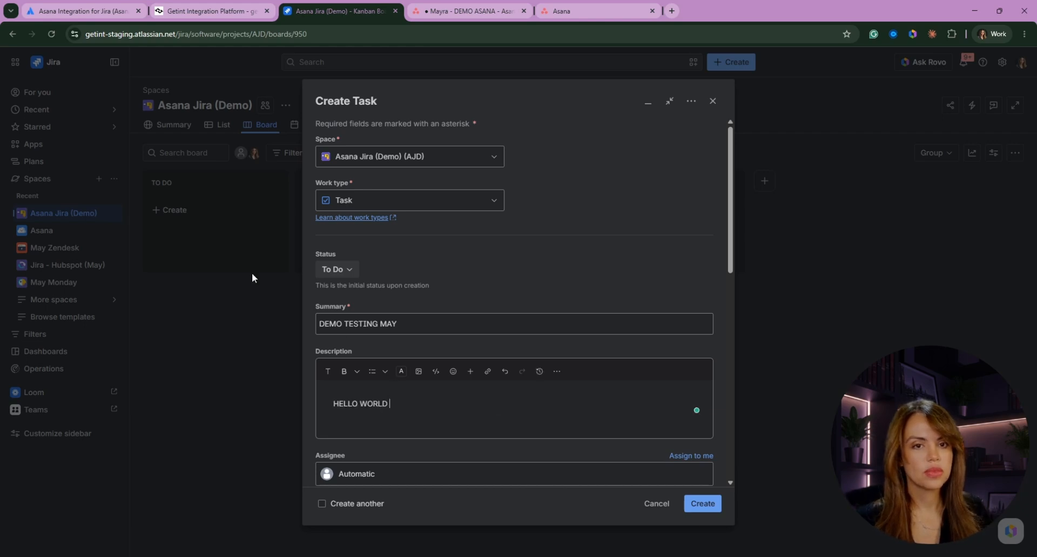
- Assign the task to yourself, attach an image file, and create it
click(690, 456)
scroll(579, 260, down, 8)
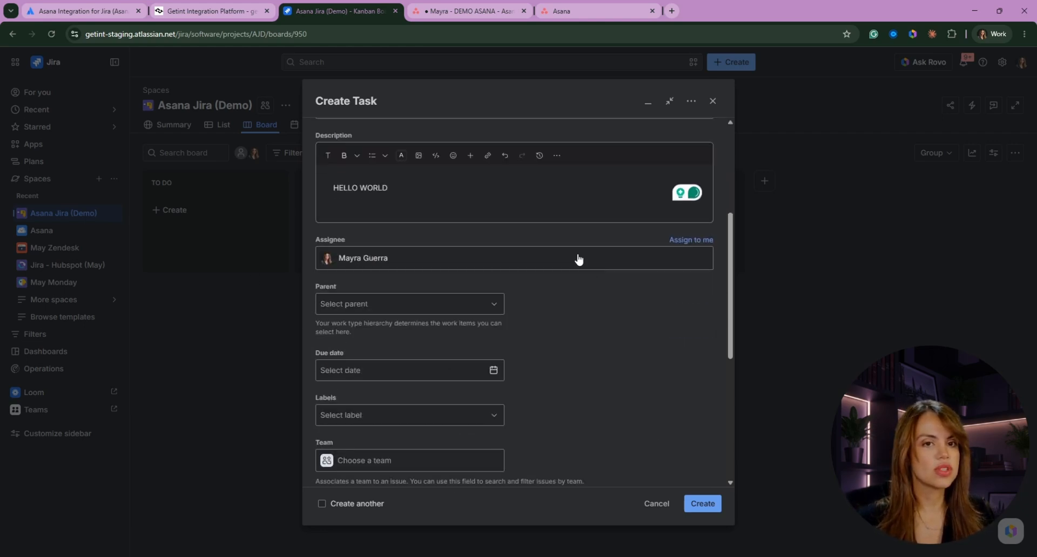
scroll(536, 281, down, 2)
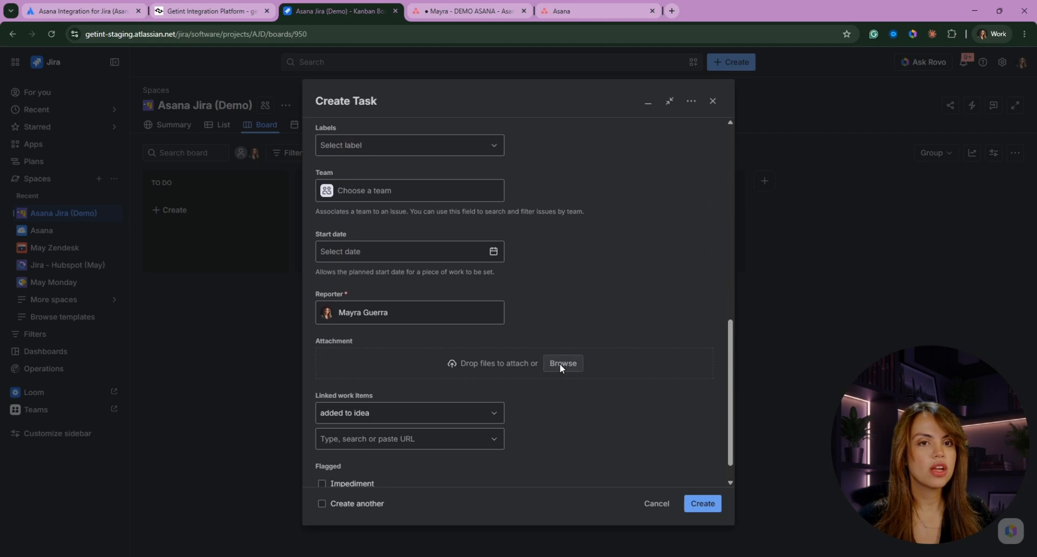
click(562, 364)
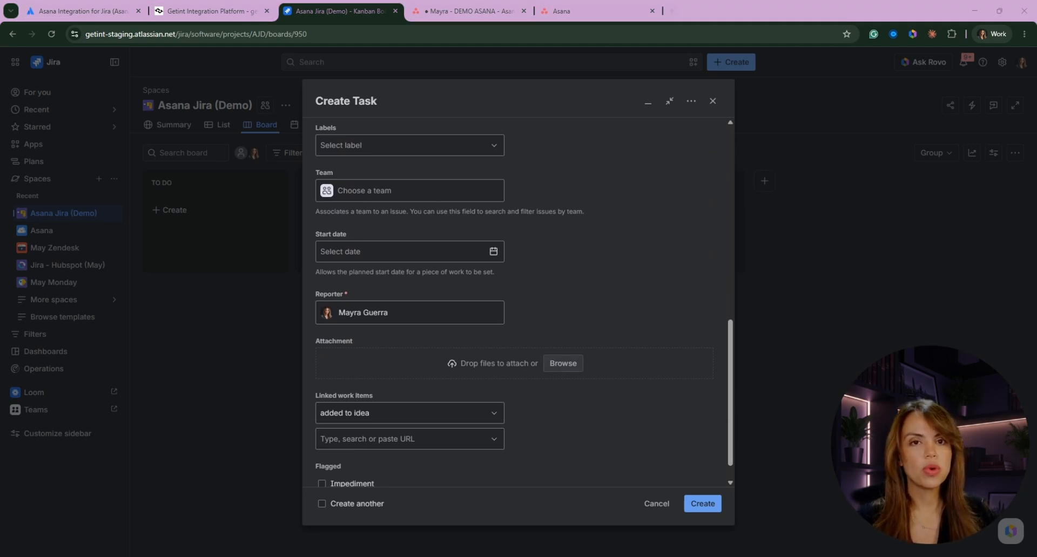
click(704, 503)
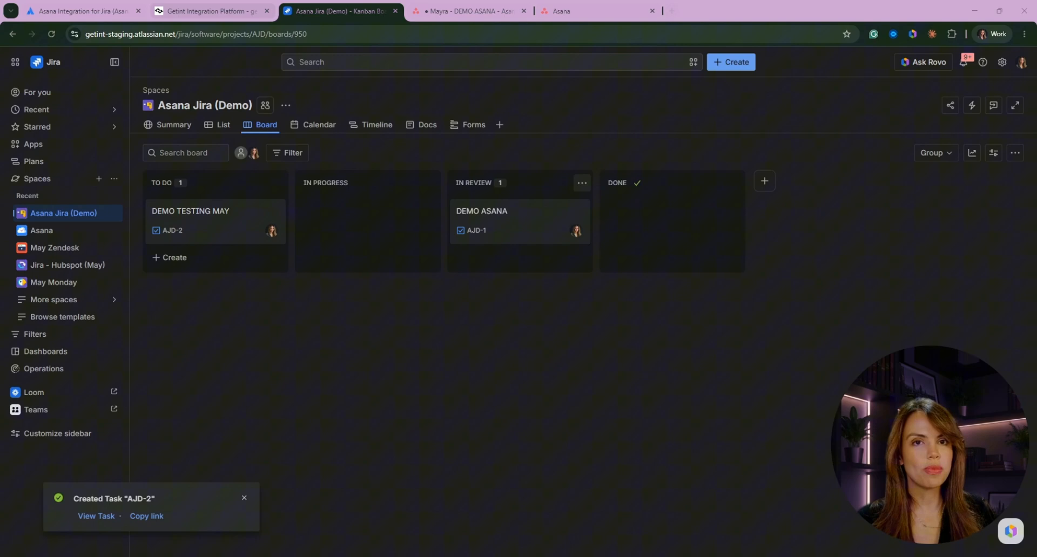
- Return to DEMO ASANA's Latest runs in Getint, where run #336471 shows one sync
click(189, 11)
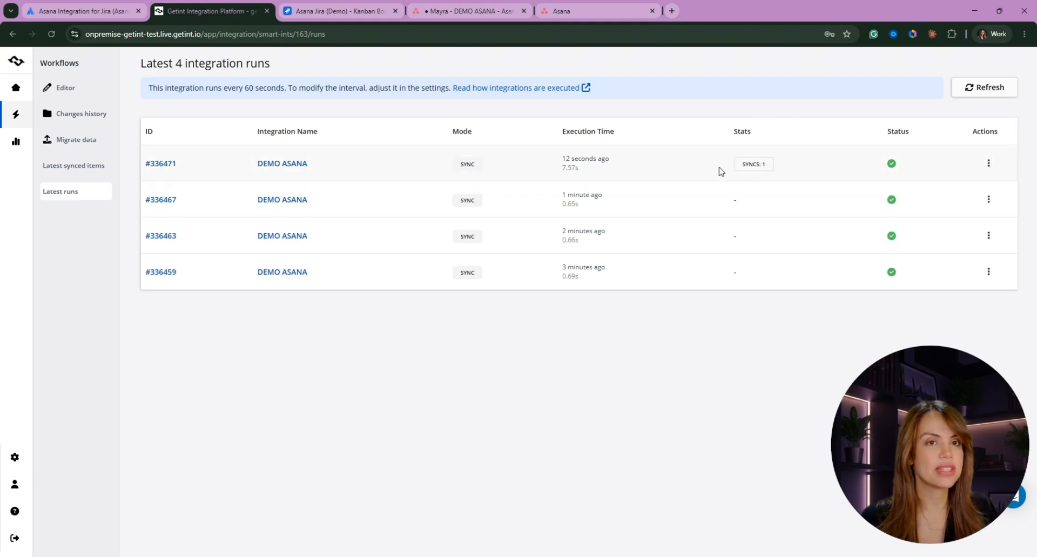
- Open the Details of run #336471 from its Actions menu
click(988, 163)
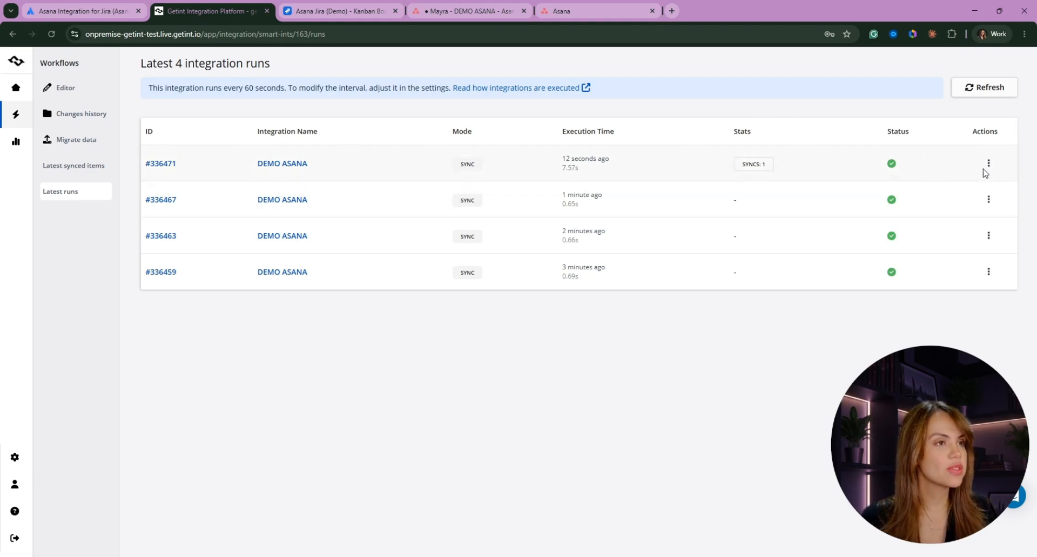
click(988, 163)
click(936, 167)
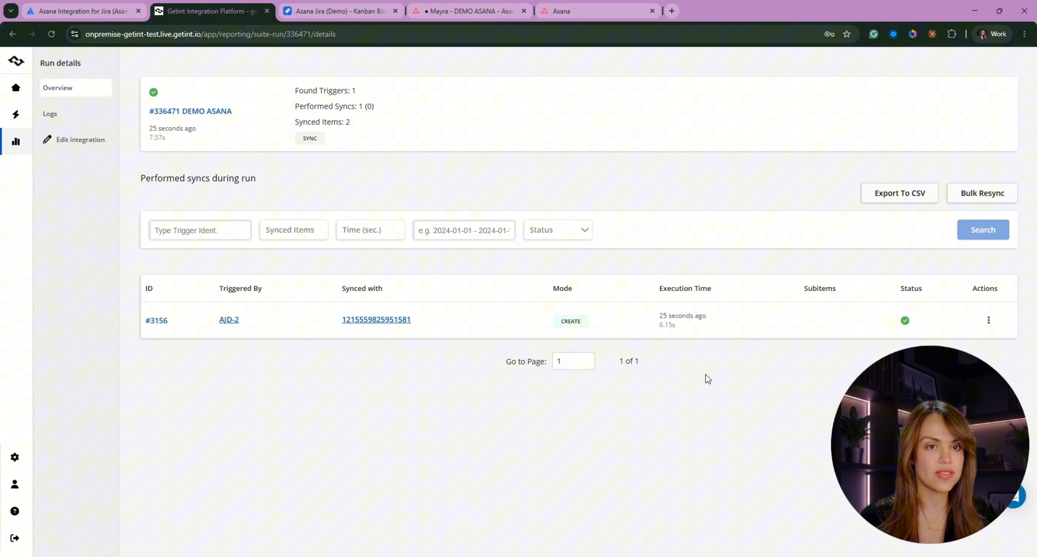
- Inspect the synced data for AJD-2 and its Asana item, then open that task in Asana
click(230, 321)
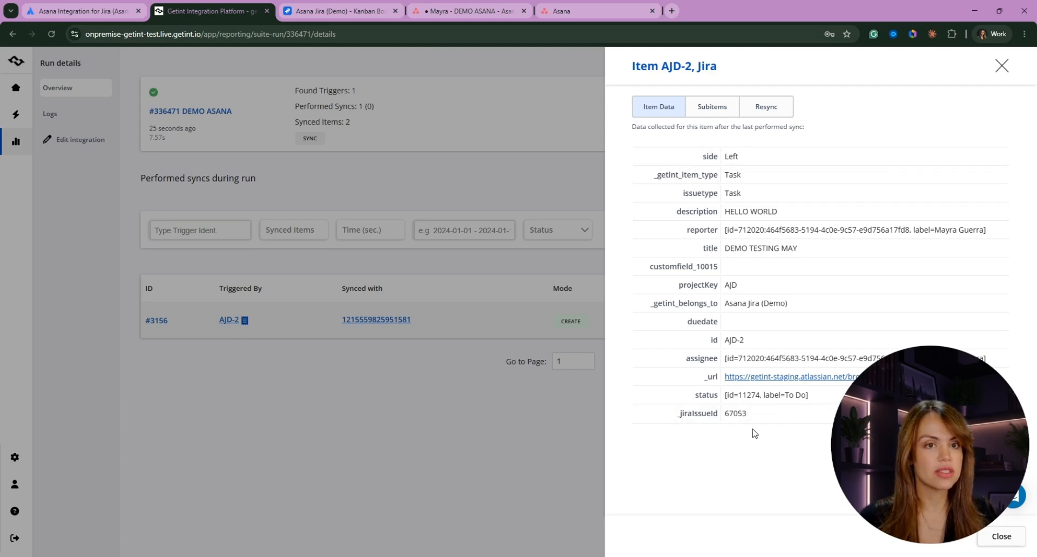
click(382, 416)
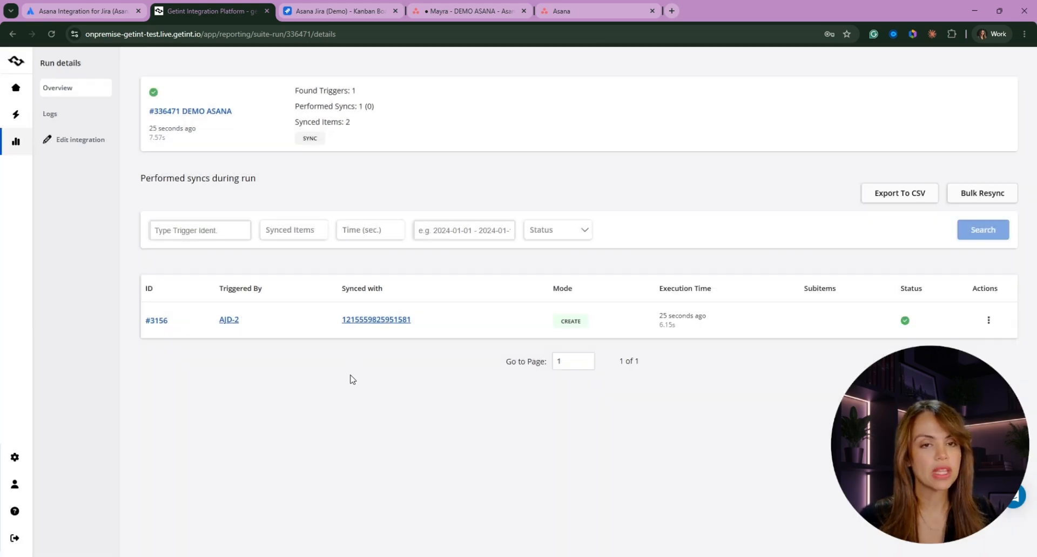
click(368, 321)
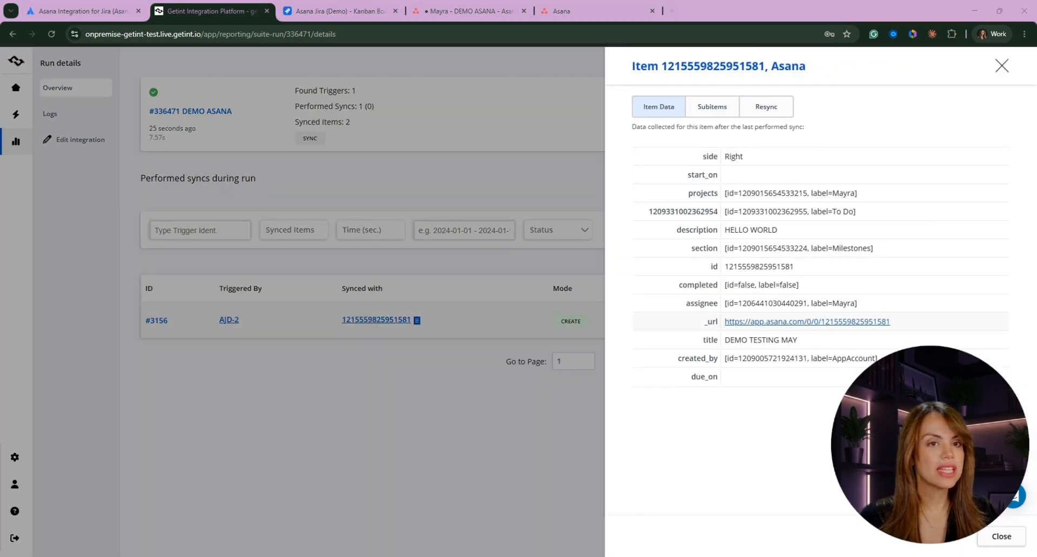
click(771, 323)
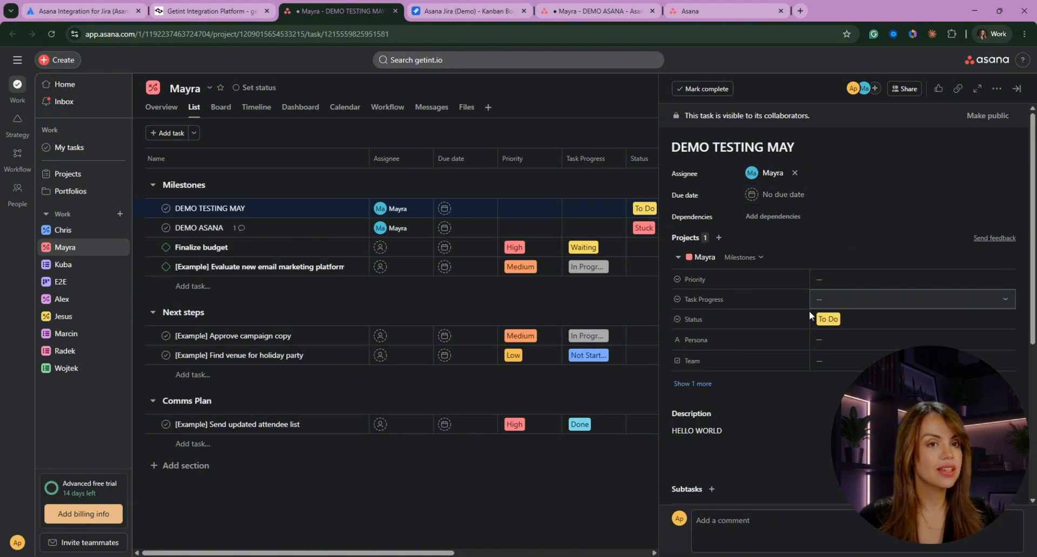
- Set the DEMO TESTING MAY task's status to Done in Asana
scroll(864, 352, down, 4)
scroll(874, 358, down, 1)
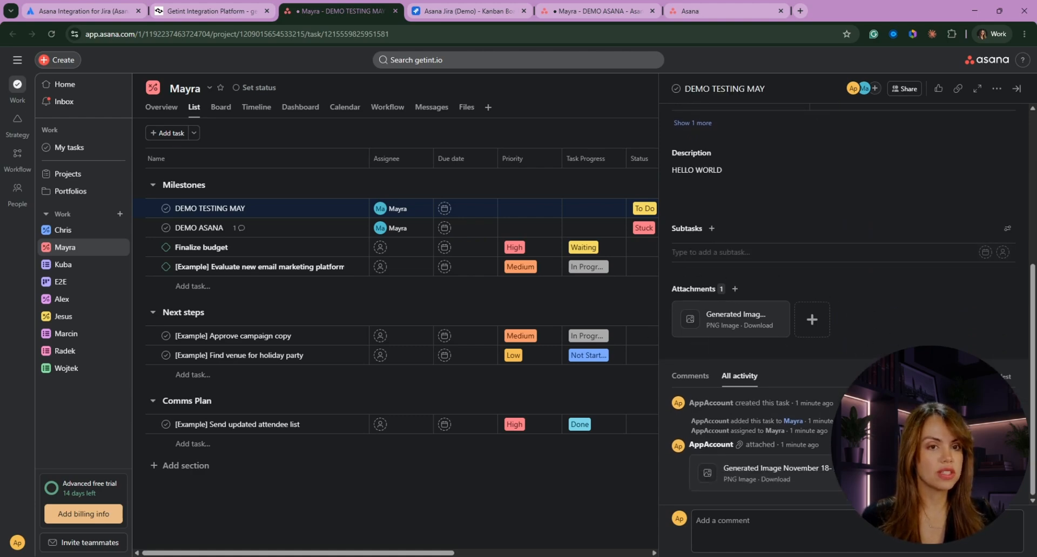
scroll(788, 282, up, 4)
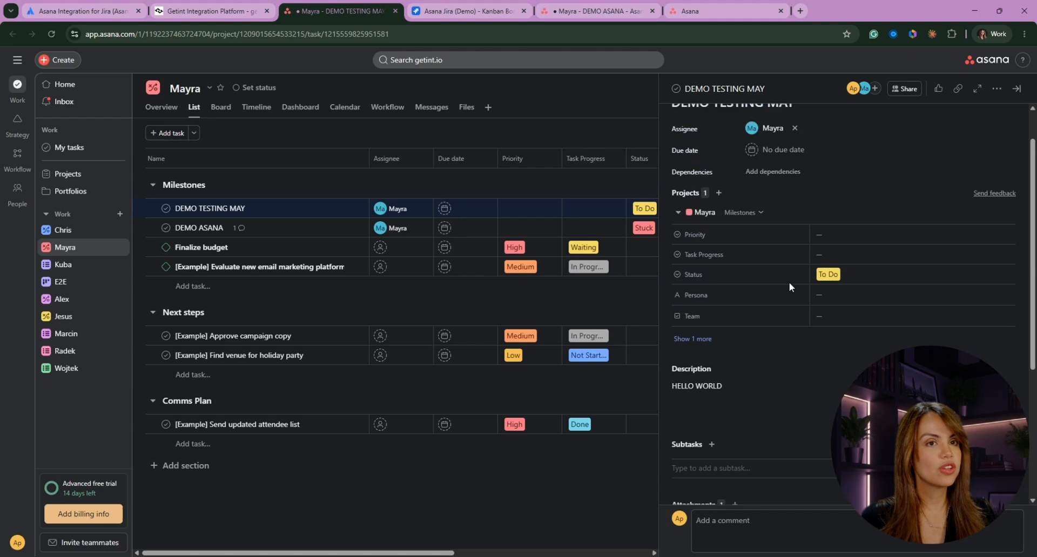
scroll(835, 270, up, 1)
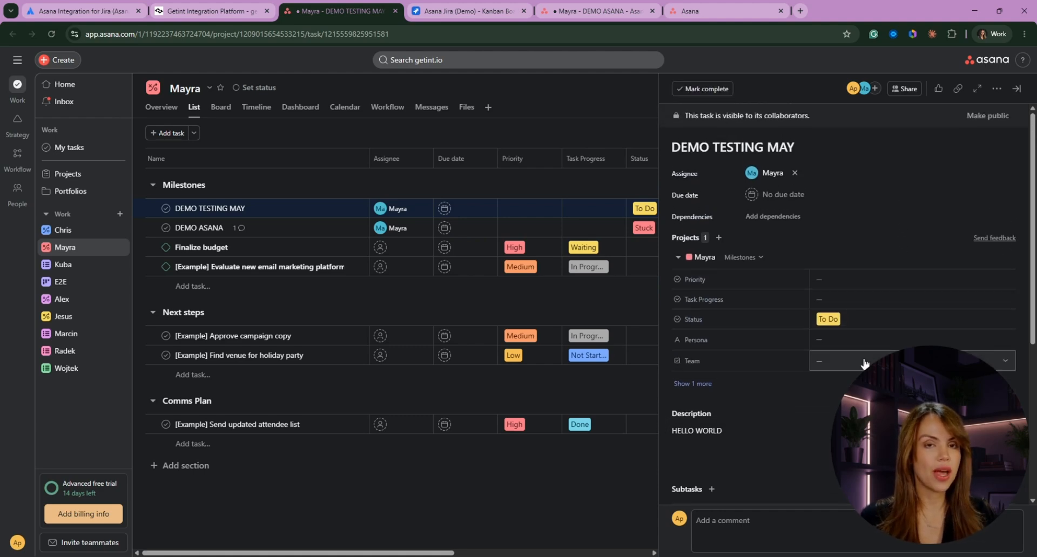
click(842, 319)
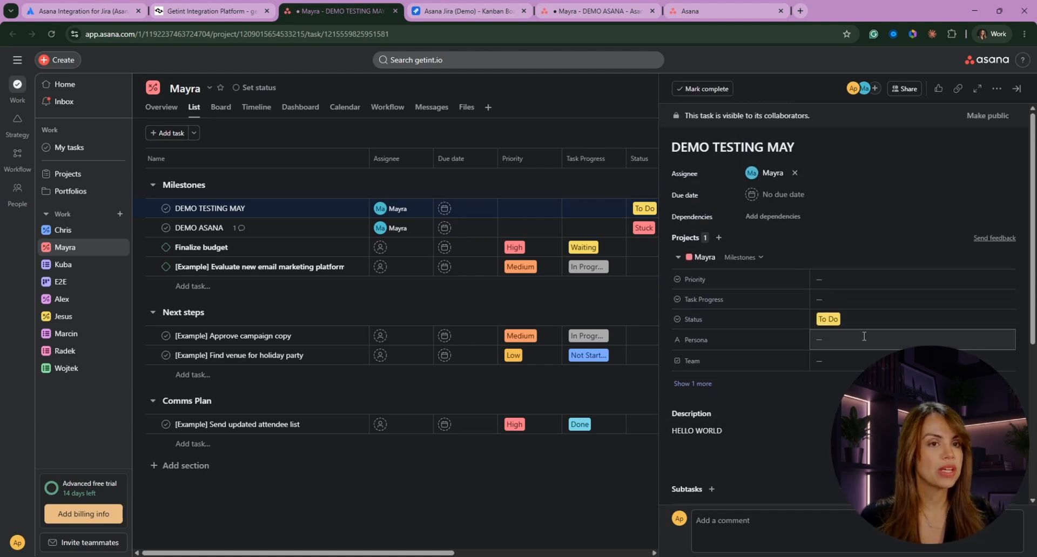
click(842, 395)
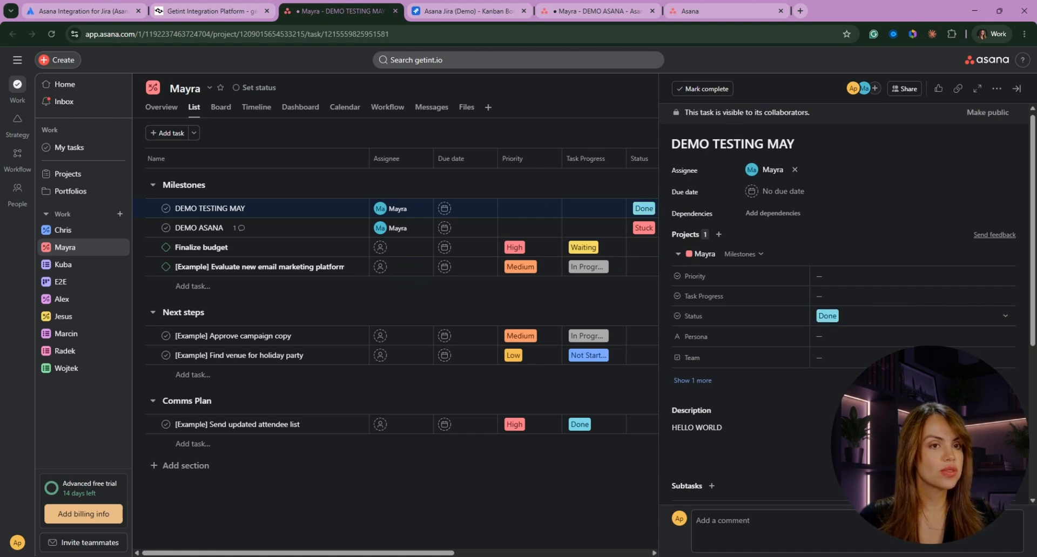
scroll(757, 378, down, 5)
click(708, 527)
- Post 'COMMENTING HERE TO CLOSE' on the Asana task, then view Getint's latest runs
text(COMMENTING)
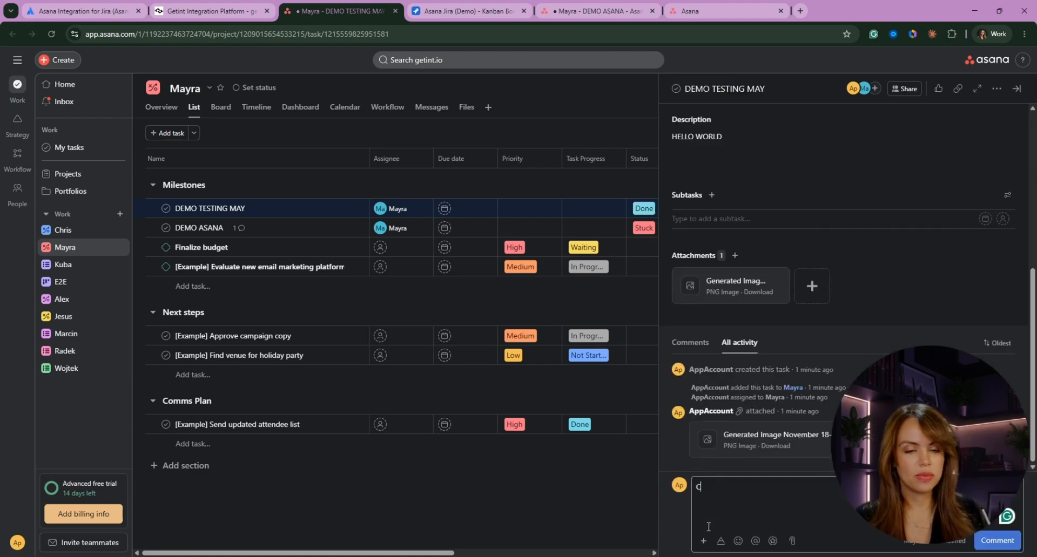
text( HERE TO CLOSE)
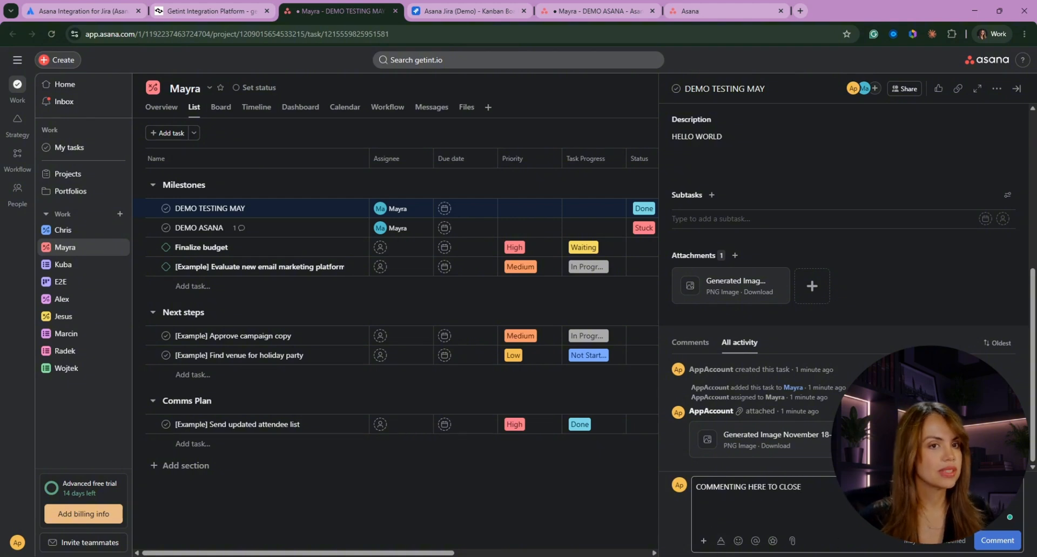
click(1009, 541)
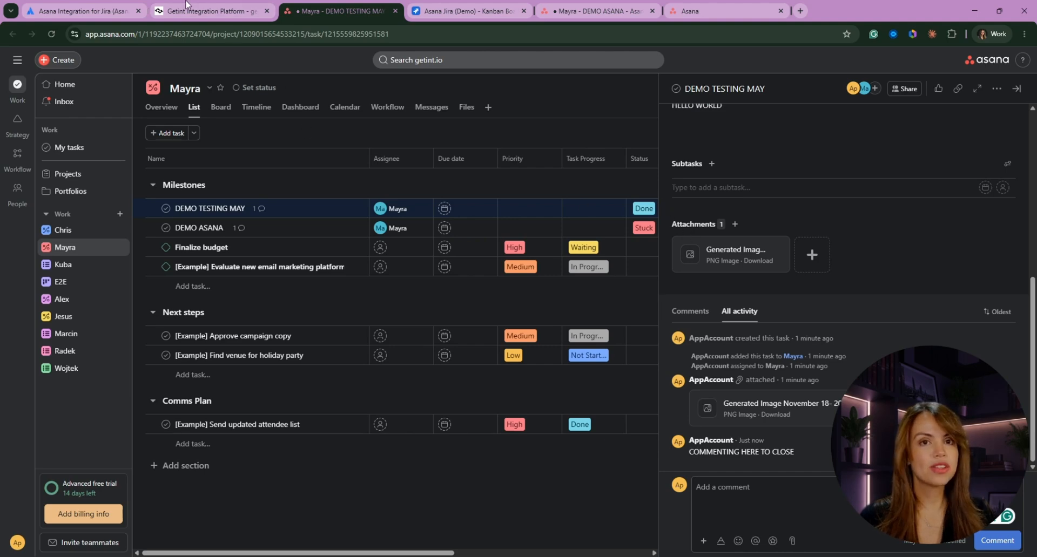
click(181, 5)
click(65, 192)
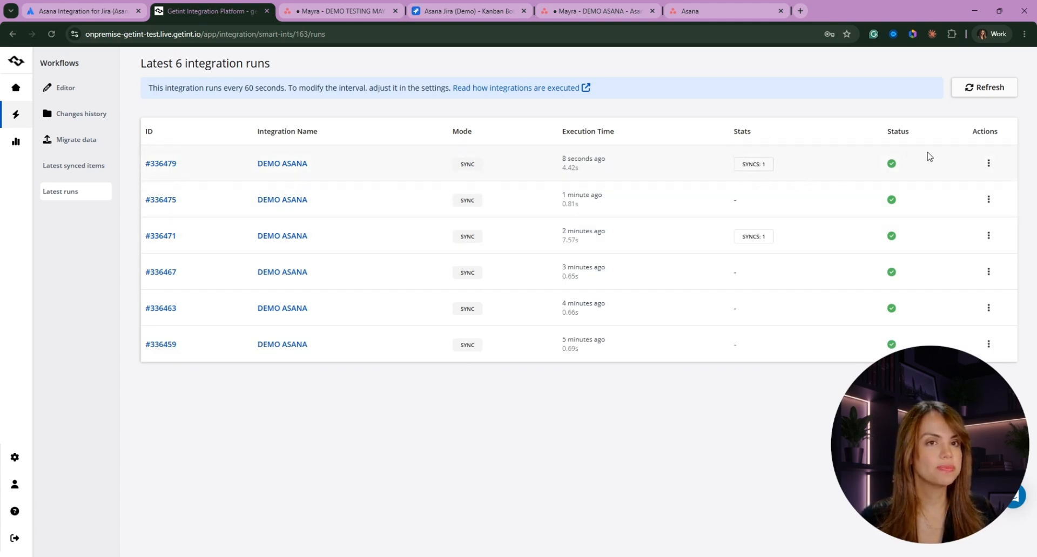
- Inspect run #336479's AJD-2 update sync #3157 and open that issue in Jira
click(988, 164)
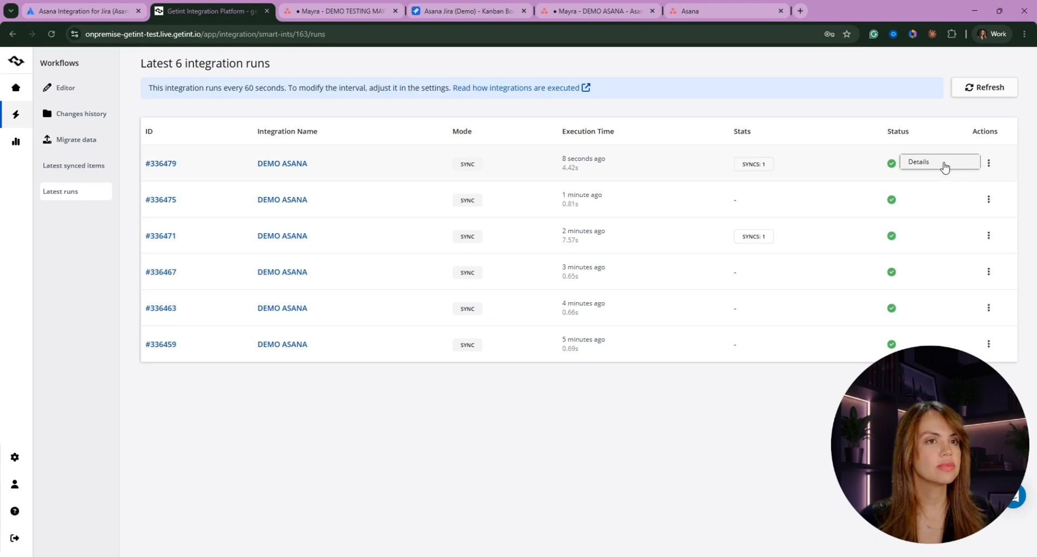
click(943, 163)
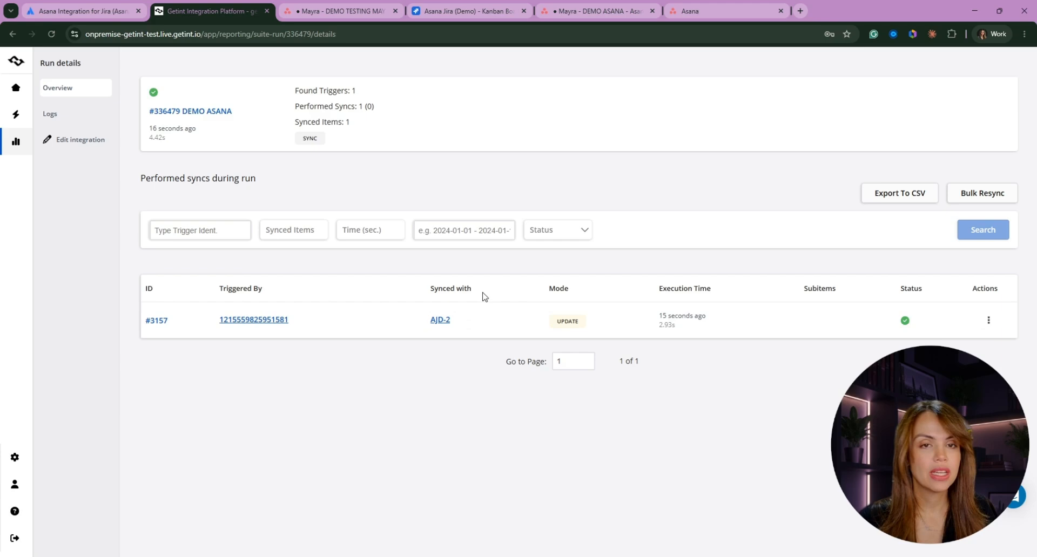
click(438, 320)
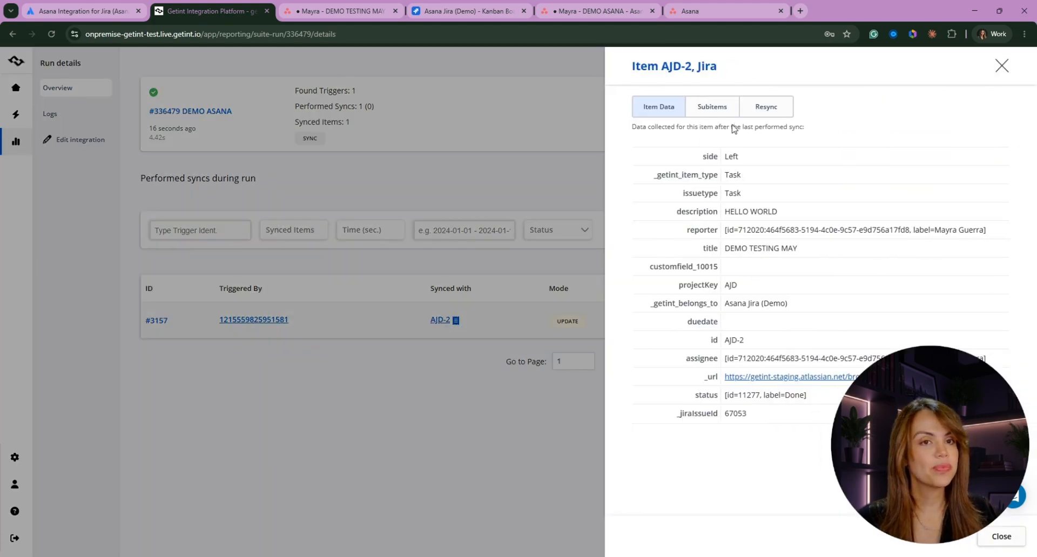
click(761, 377)
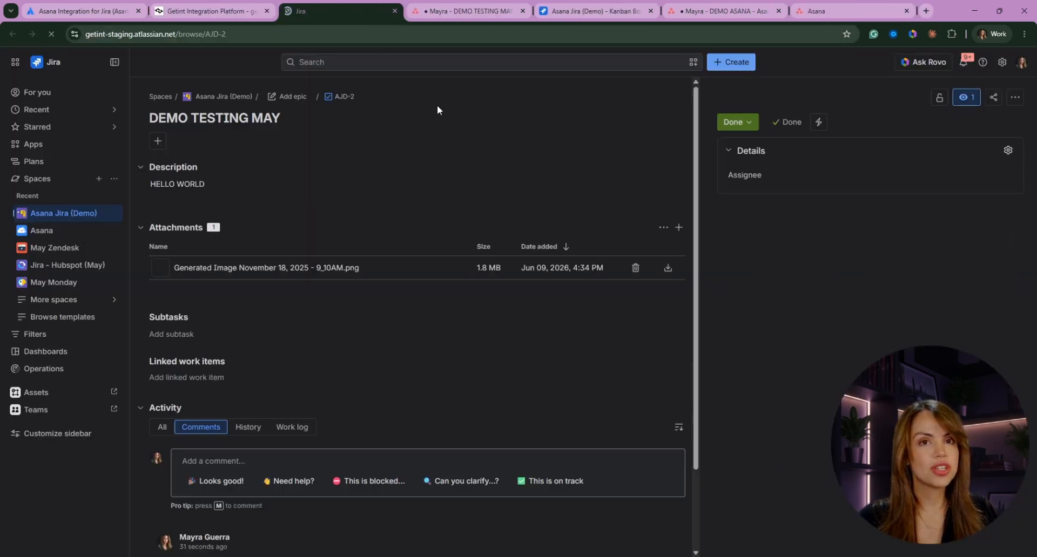
- Scroll Jira issue AJD-2 to confirm status Done and the synced comment 'COMMENTING HERE TO CLOSE'
scroll(348, 213, down, 3)
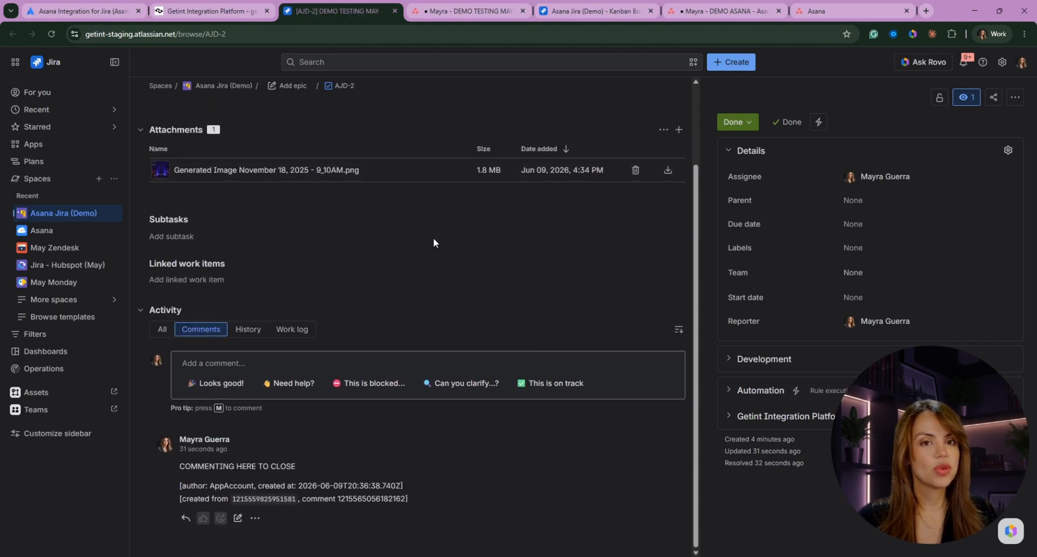
scroll(434, 243, up, 3)
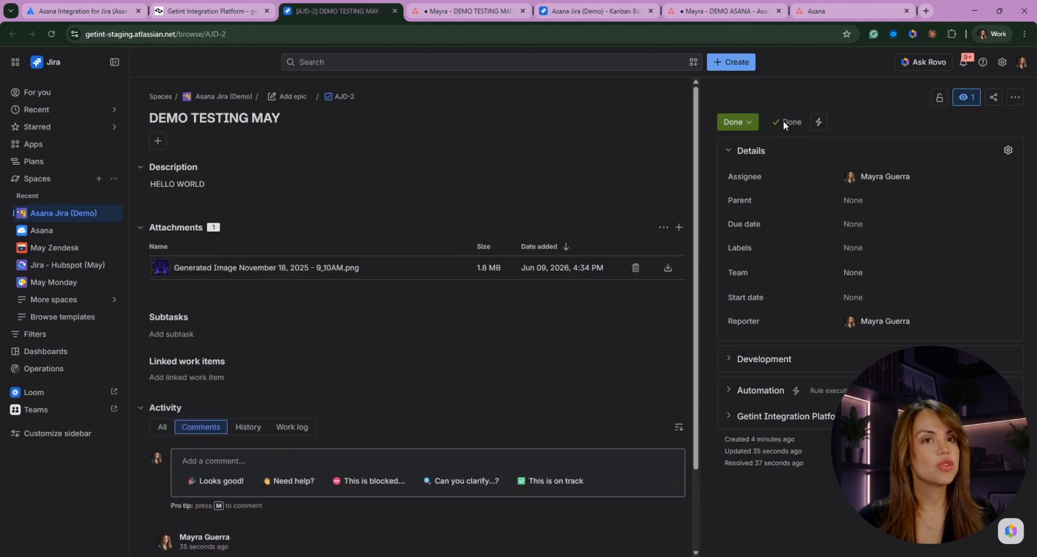
scroll(257, 549, down, 2)
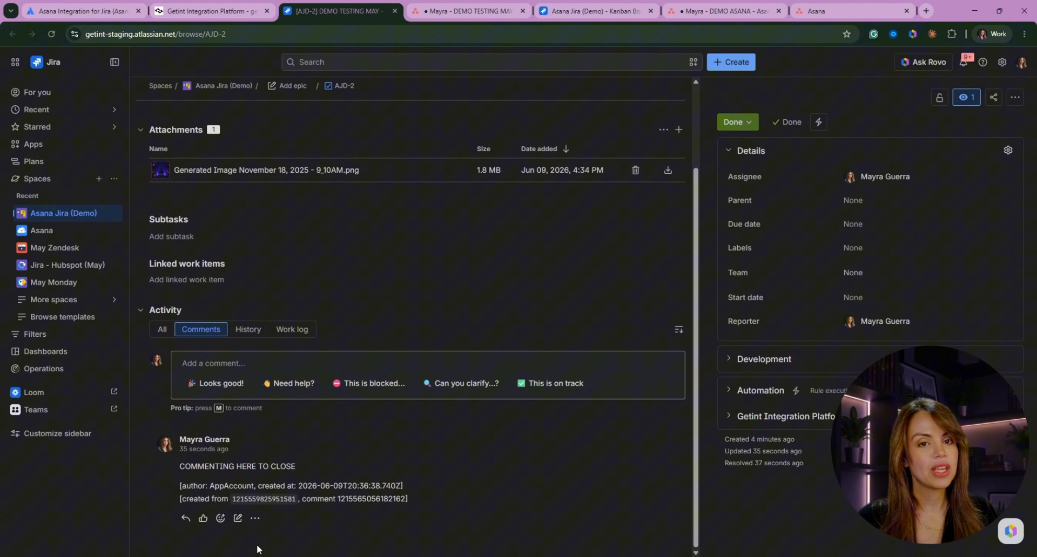